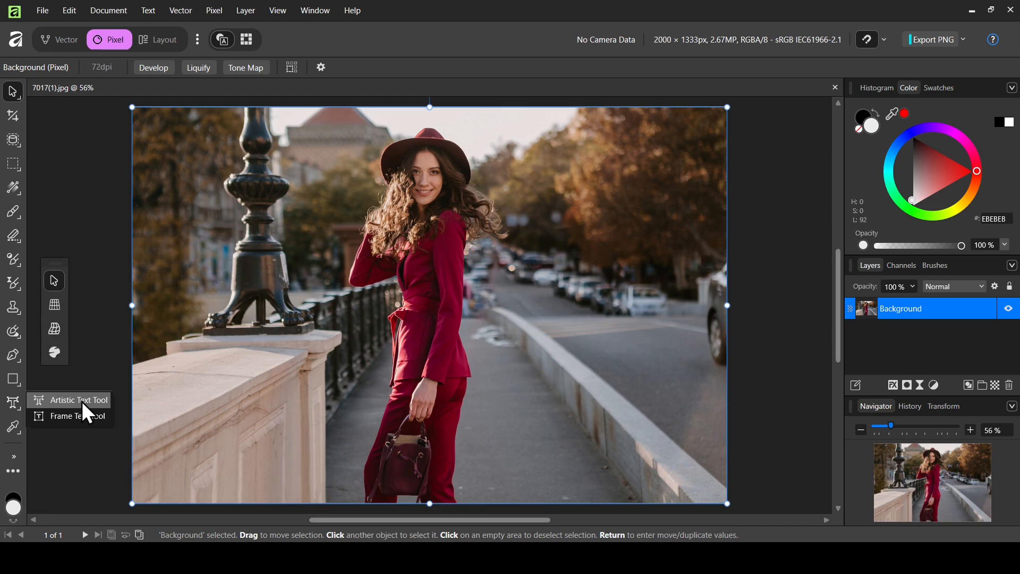
Step: Place an artistic text object reading WATERMARK on the photo
left_click(84, 405)
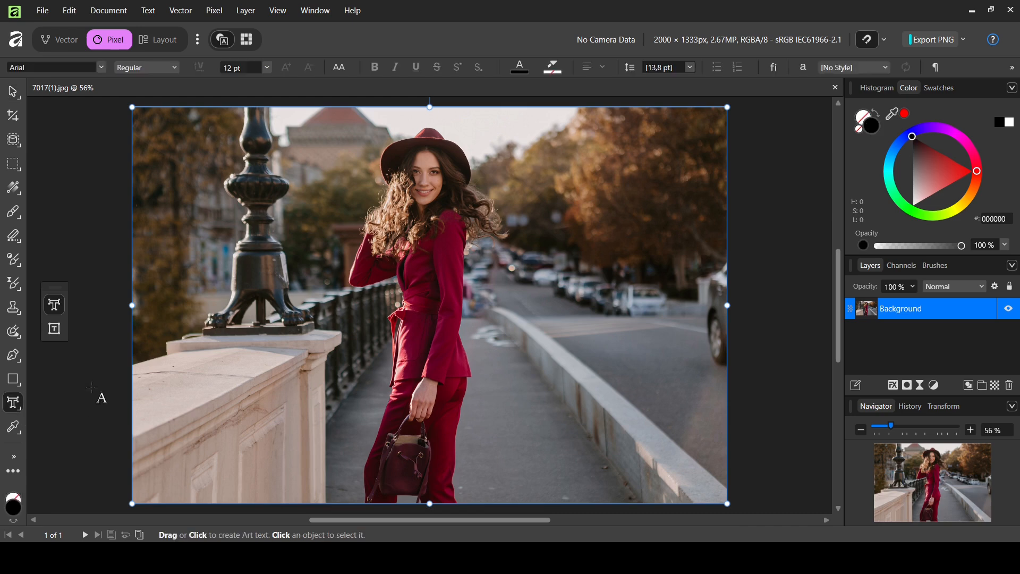
left_click(257, 264)
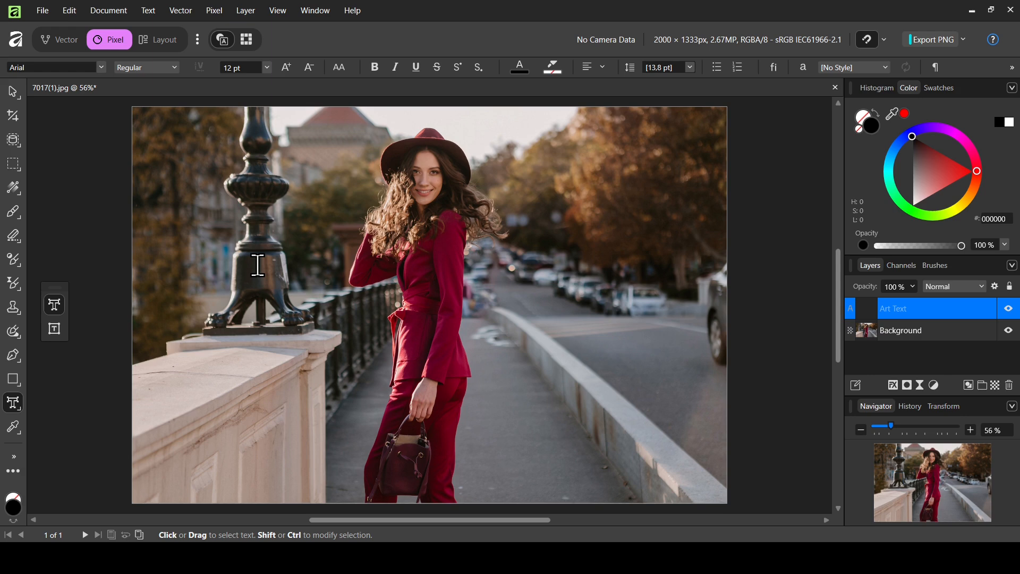
type("WATERMARK")
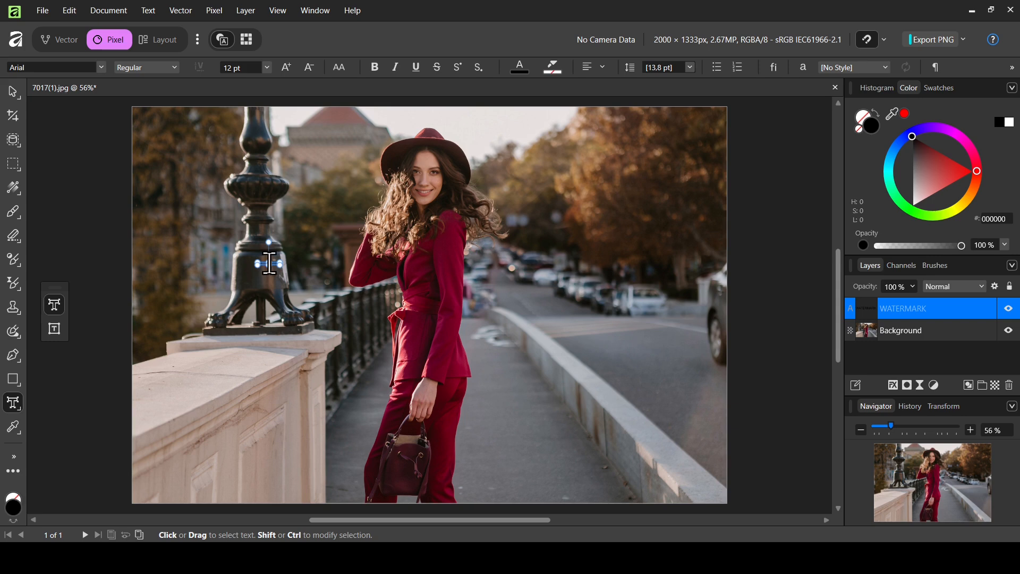
Step: Set the WATERMARK text to Anton at 200 pt and colour it white
left_click(100, 67)
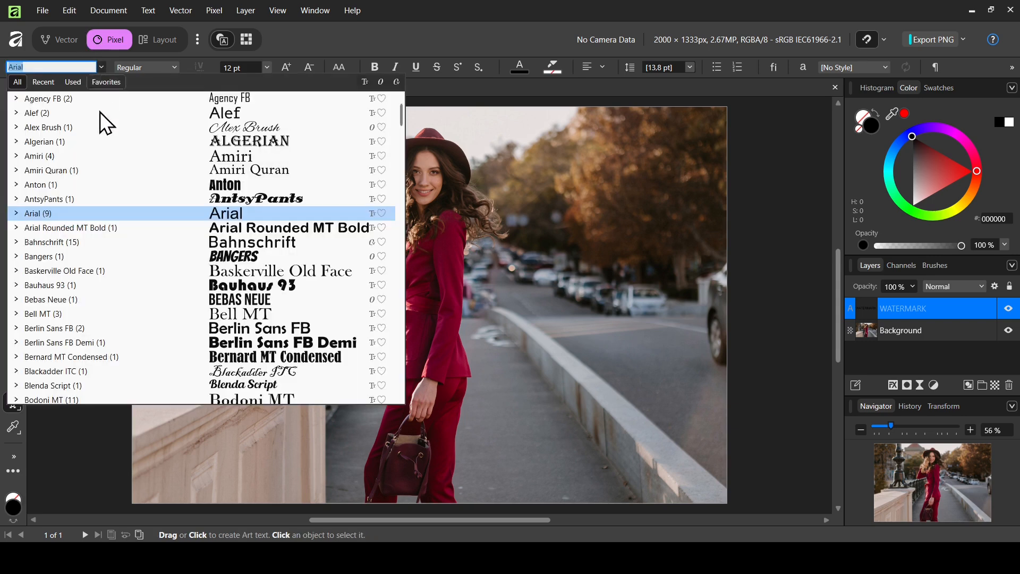
left_click(80, 184)
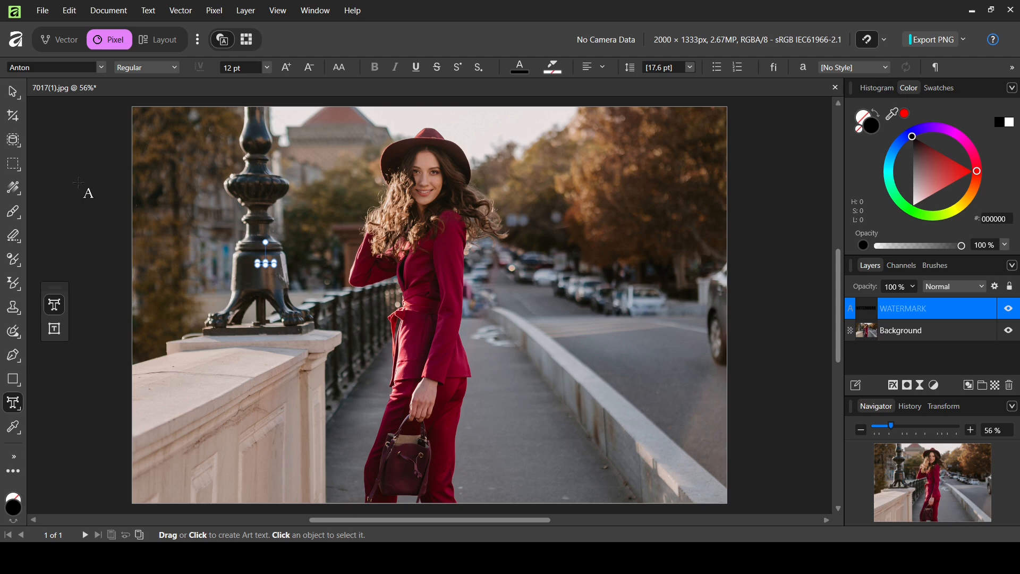
left_click(244, 66)
type("200")
key("Return")
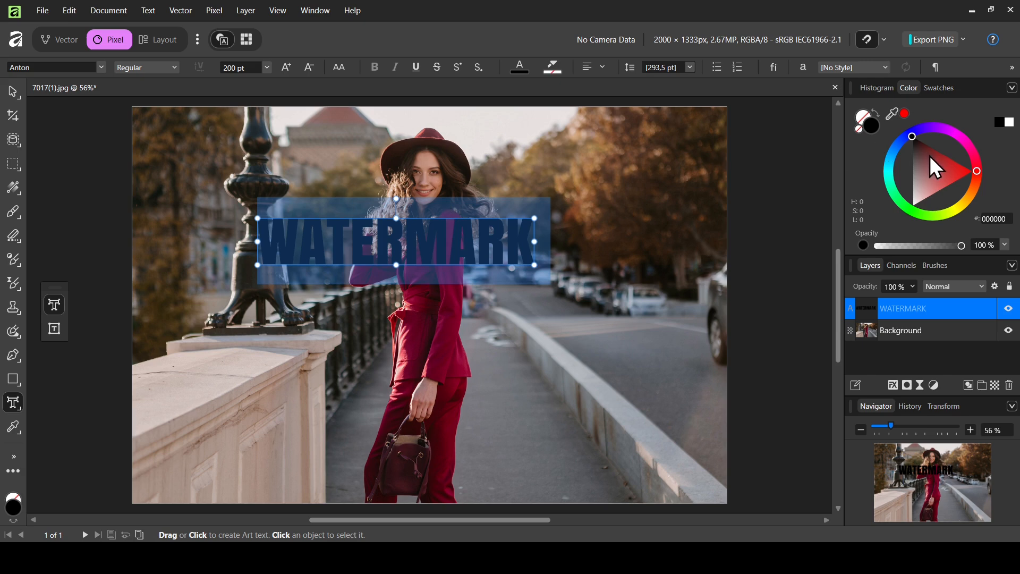
left_click_drag(933, 168, 900, 221)
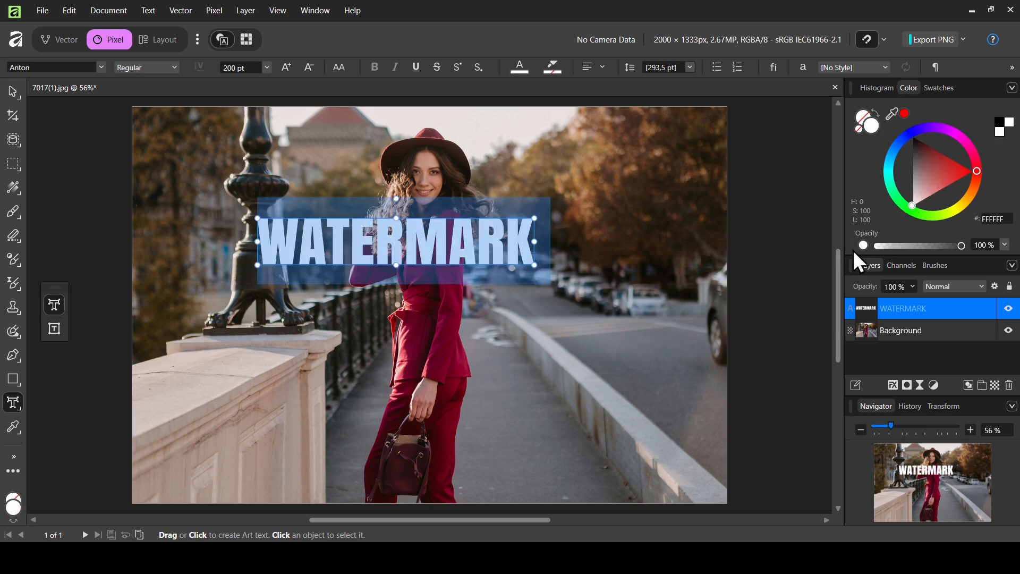
left_click(20, 98)
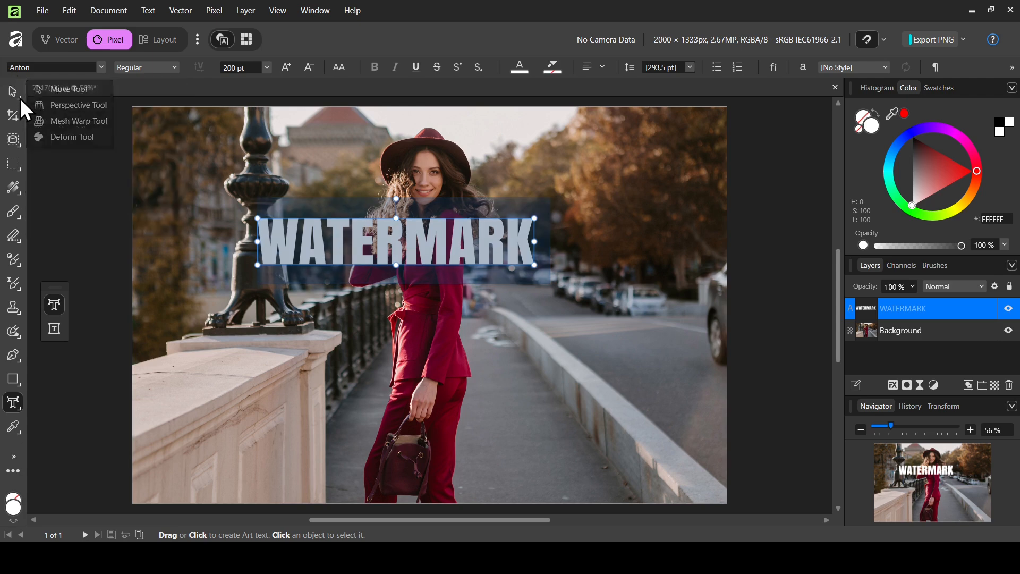
Step: Rasterize & Trim the WATERMARK text into a pixel layer
left_click(75, 97)
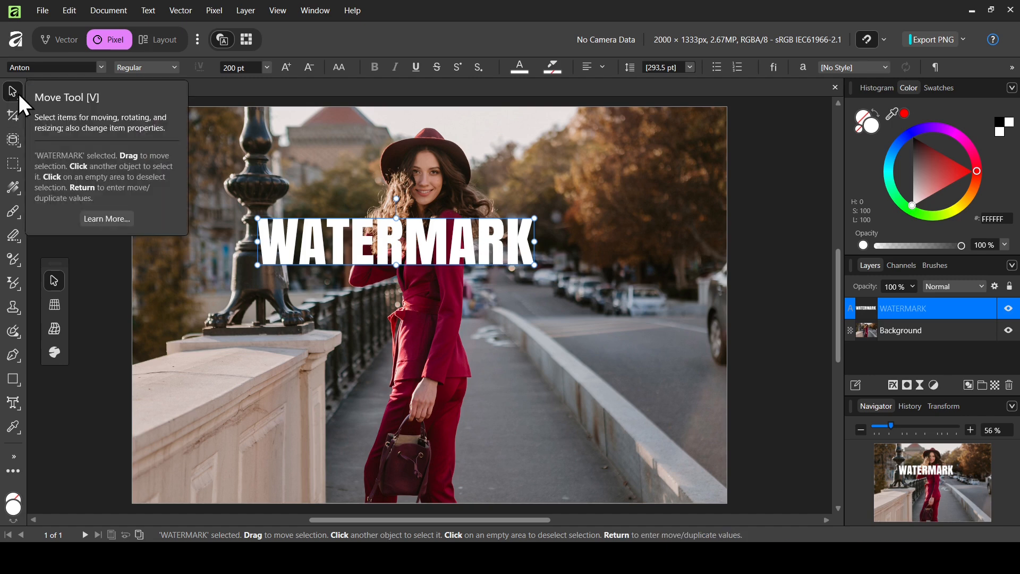
right_click(452, 241)
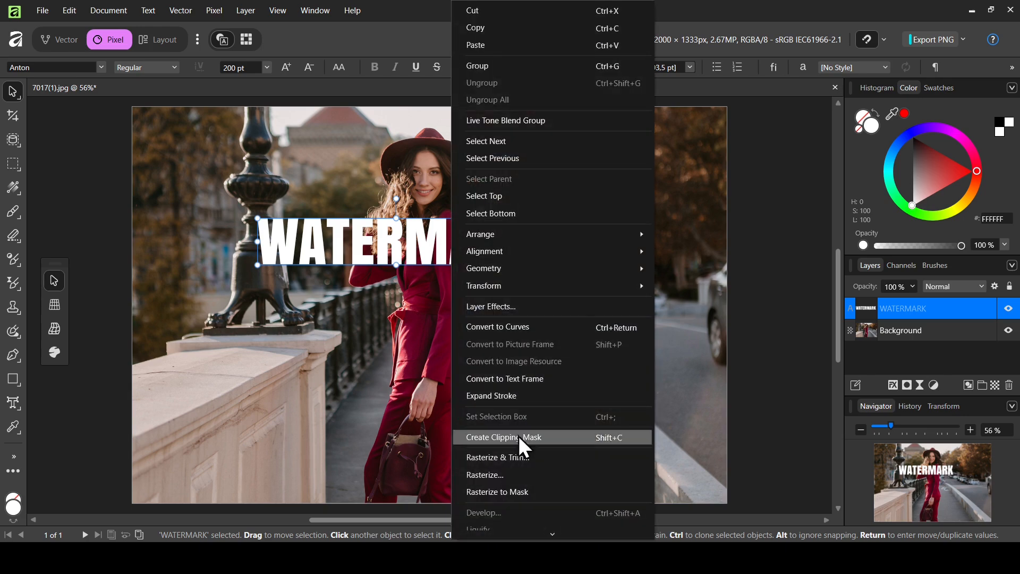
left_click(510, 479)
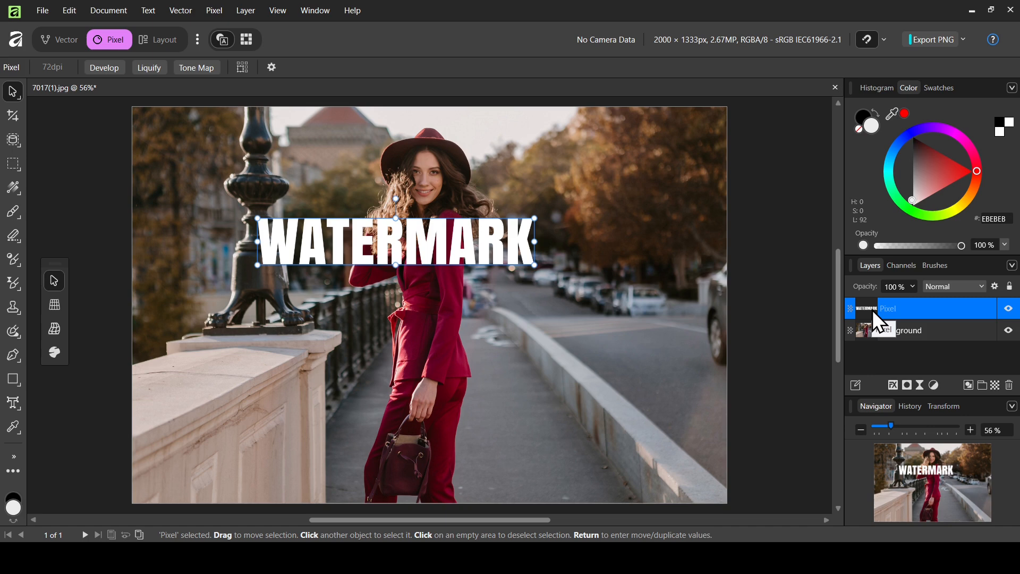
Step: Select the WATERMARK letter pixels from the layer and show the Brushes panel
left_click(868, 311, "ctrl")
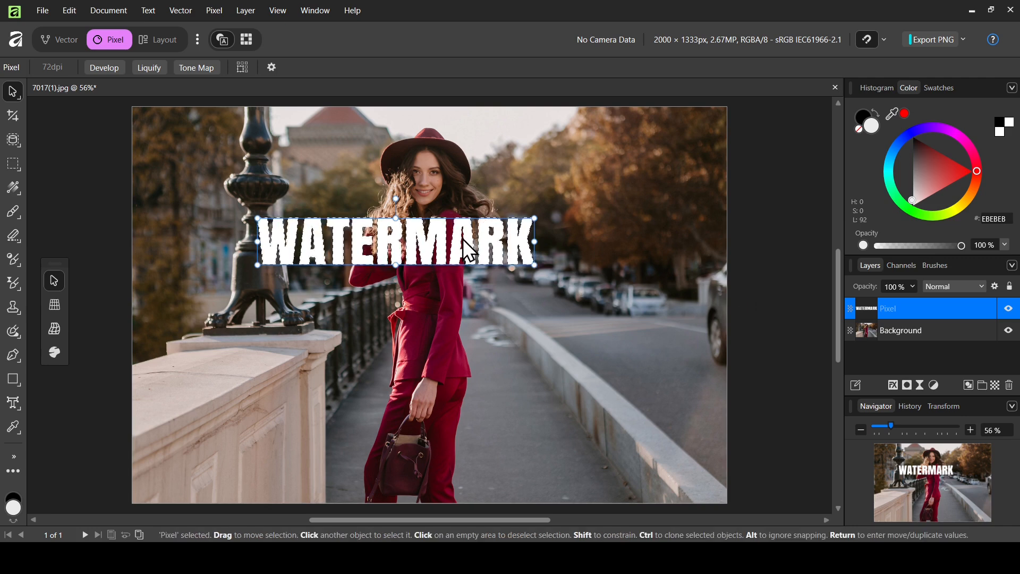
left_click(942, 266)
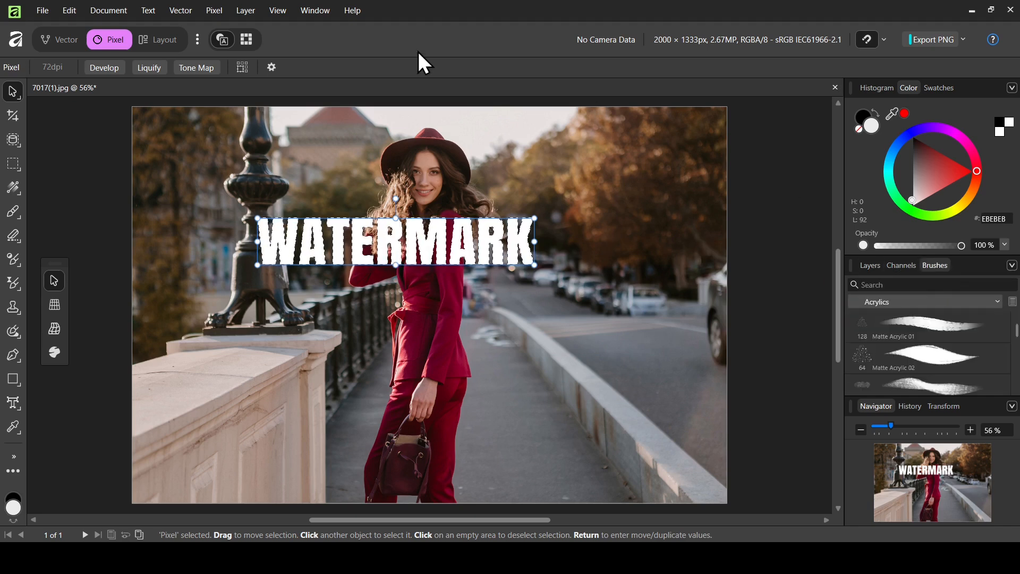
left_click(317, 15)
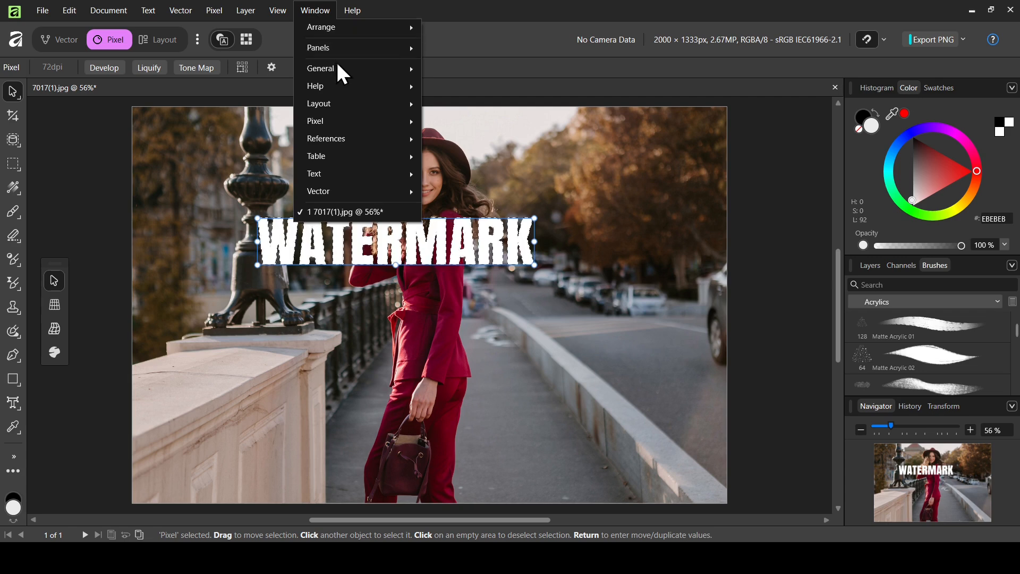
mouse_move(340, 71)
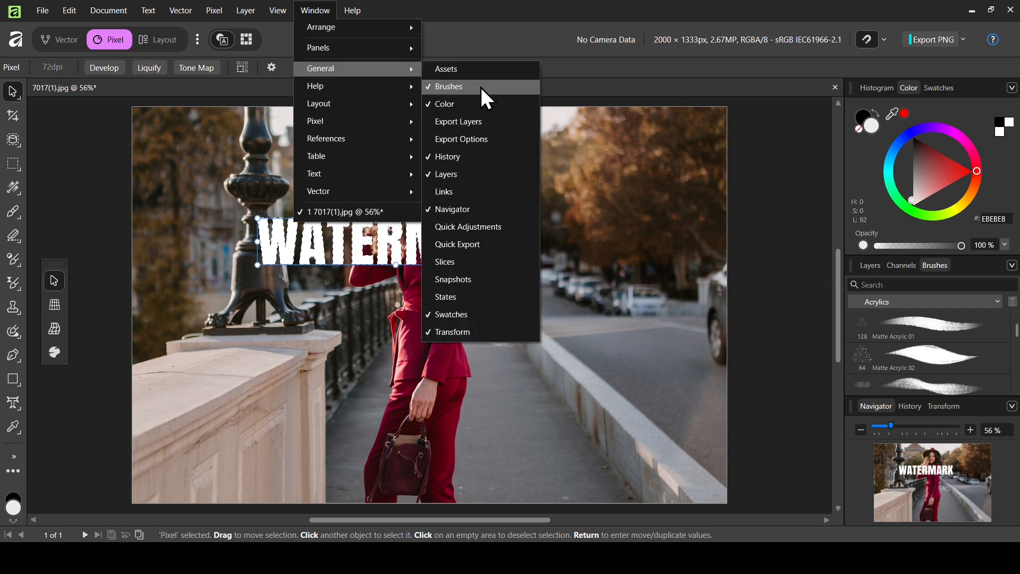
left_click(518, 13)
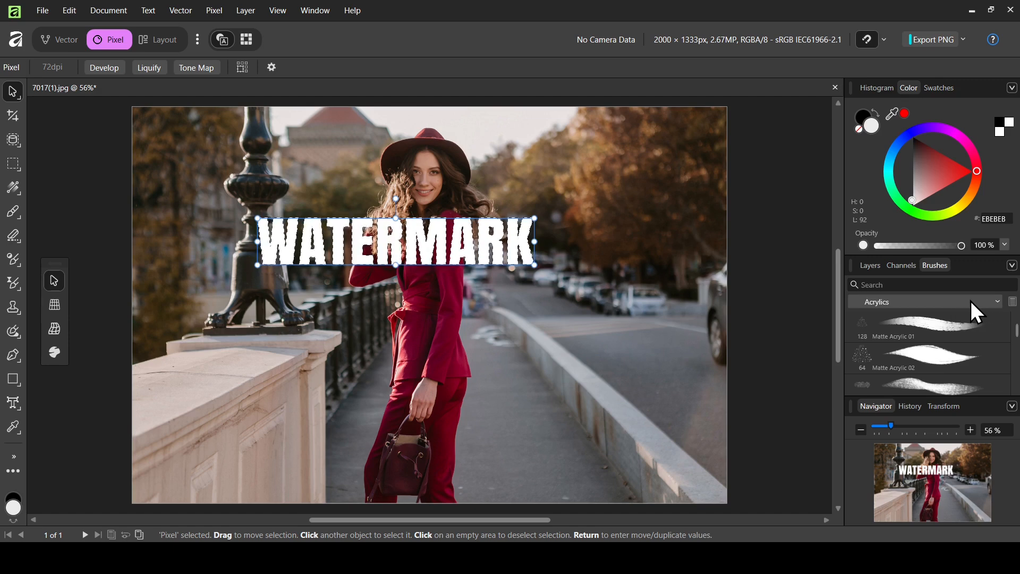
Step: Create a new brush from the selected WATERMARK pixels
left_click(1012, 266)
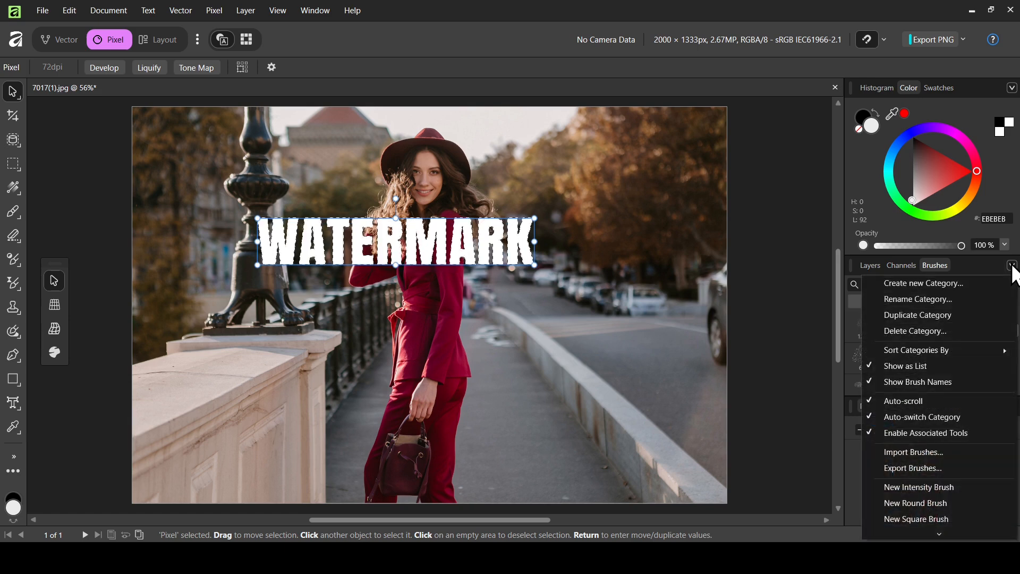
mouse_move(939, 534)
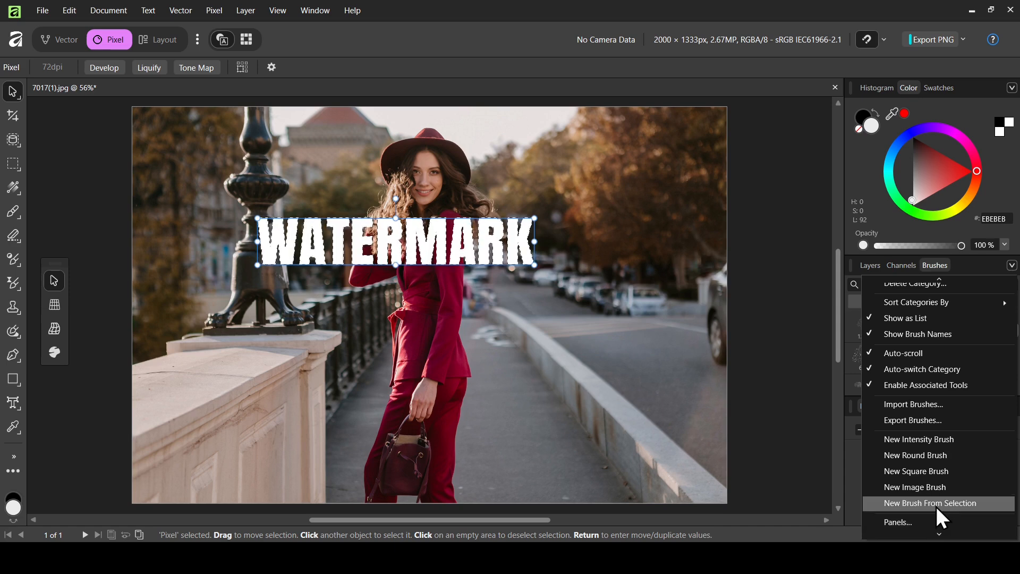
left_click(934, 505)
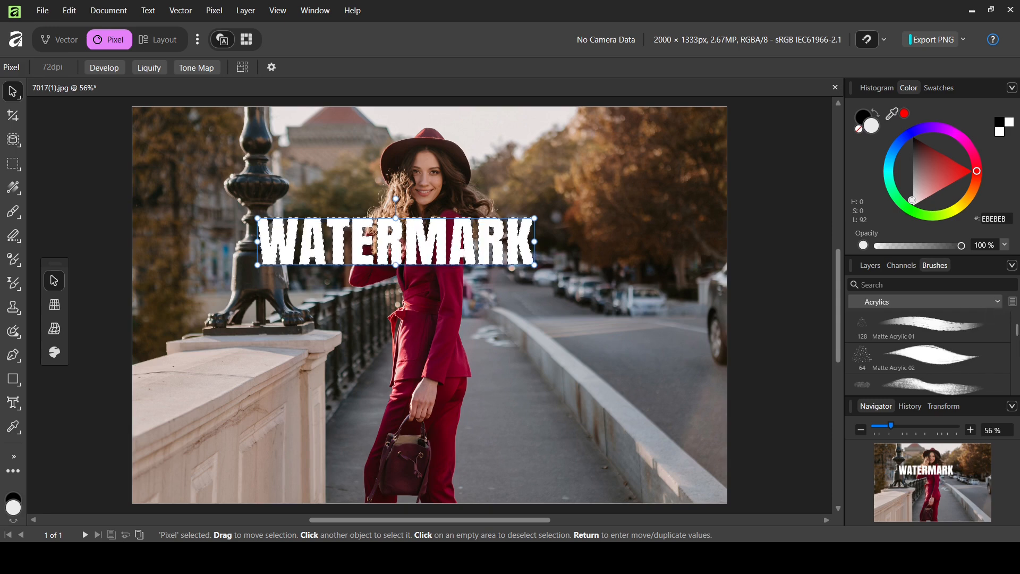
Step: Pick the new WATERMARK Image Brush for painting and clear the pixel selection
left_click_drag(1014, 331, 1014, 391)
left_click(932, 376)
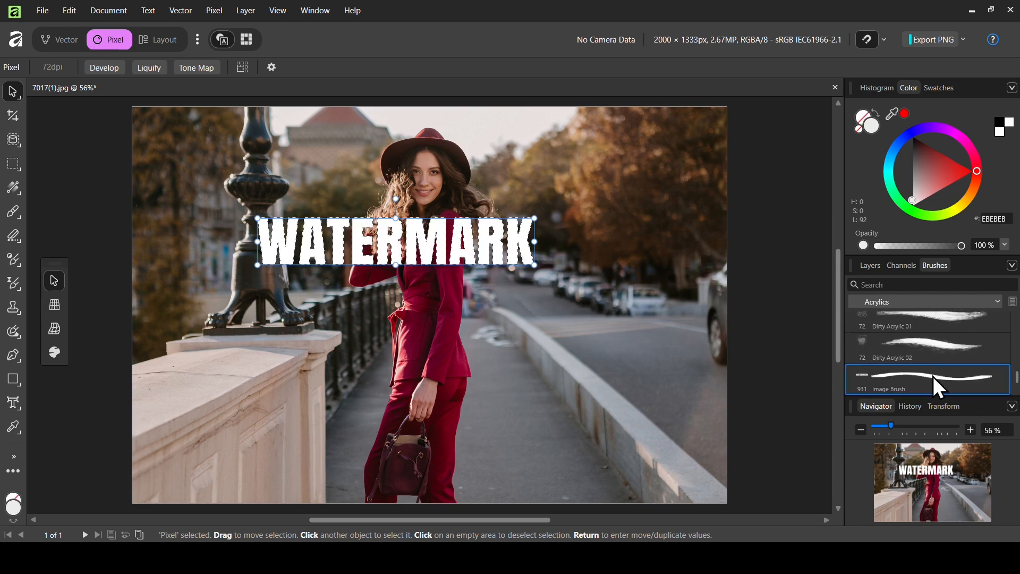
left_click(20, 209)
left_click(81, 209)
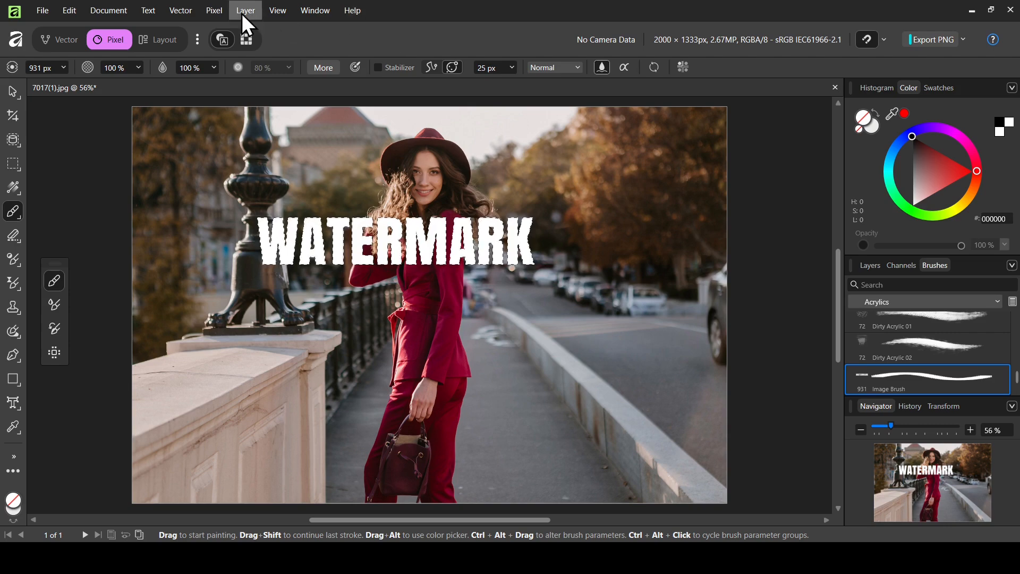
left_click(211, 13)
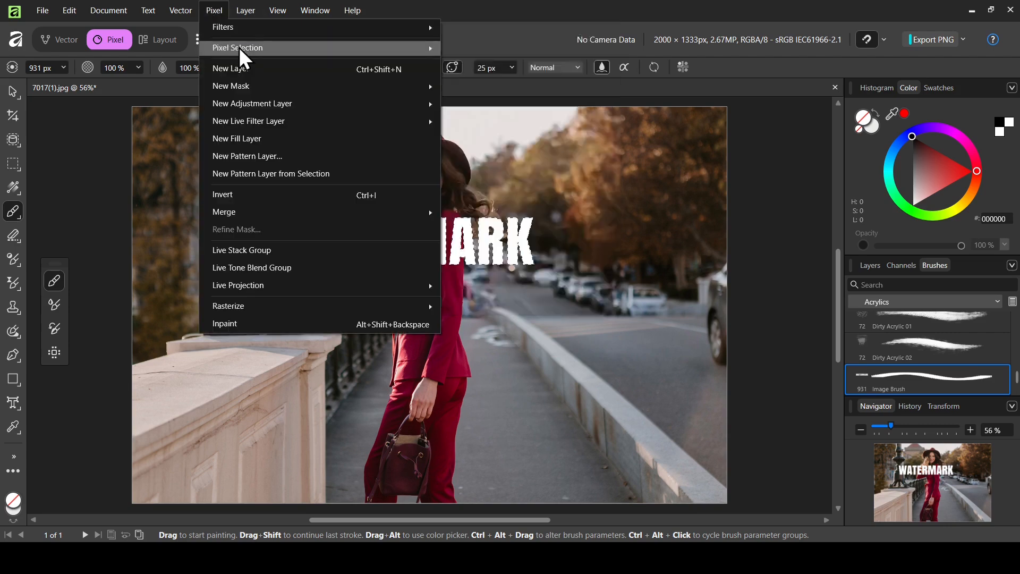
mouse_move(239, 47)
left_click(546, 69)
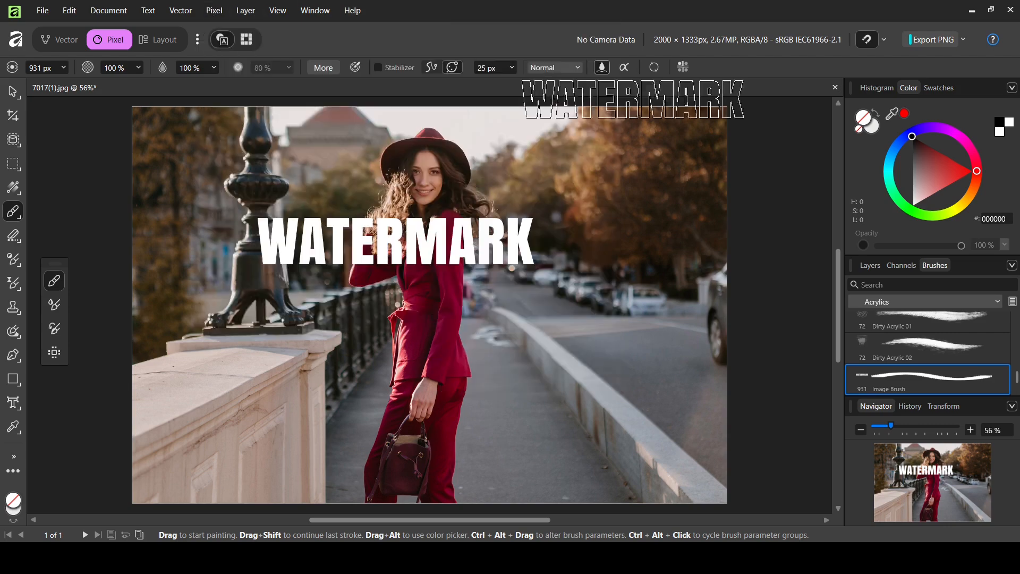
Step: Delete the old WATERMARK layer and add a new empty pixel layer
left_click(866, 266)
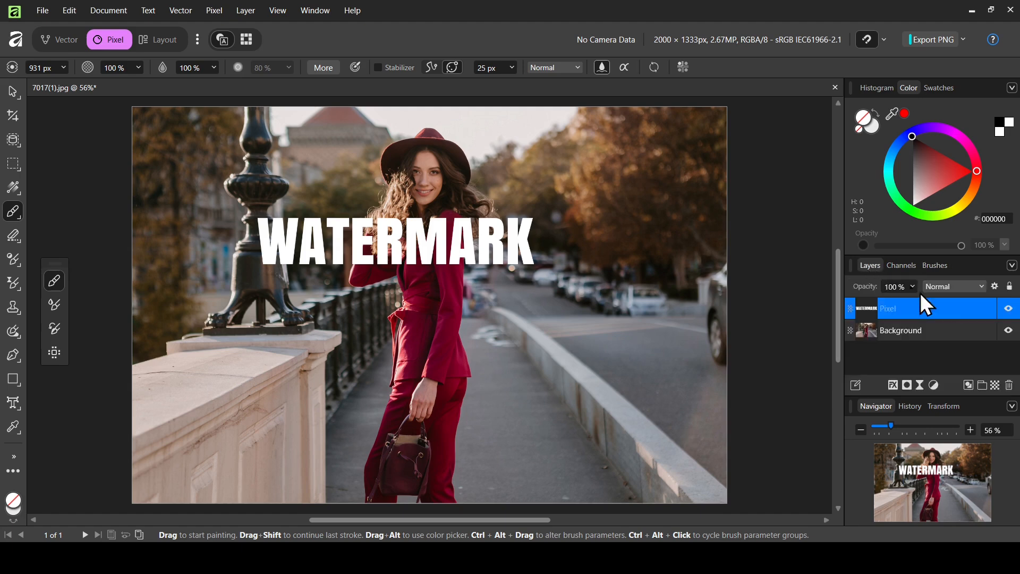
left_click(1008, 385)
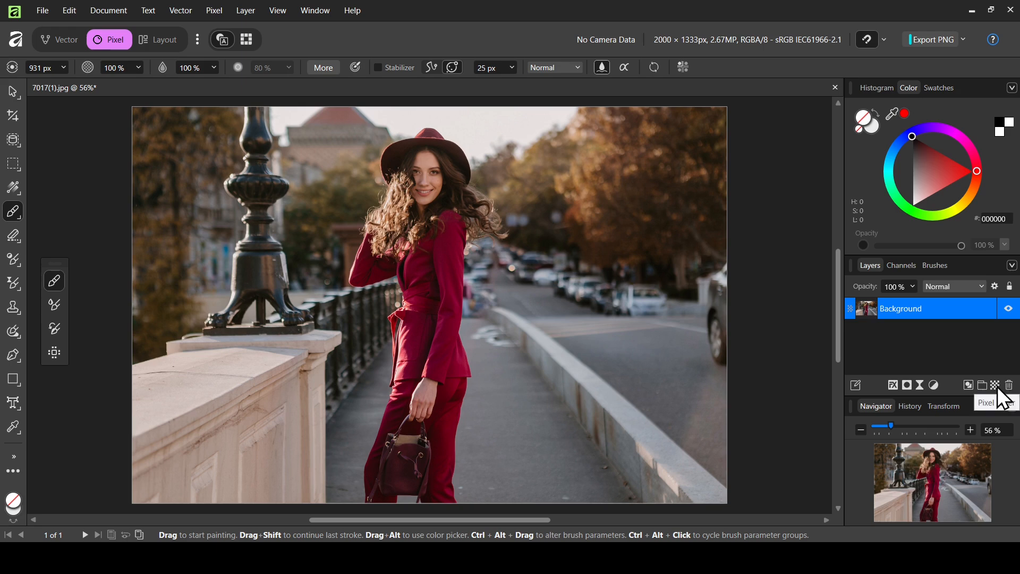
left_click(996, 387)
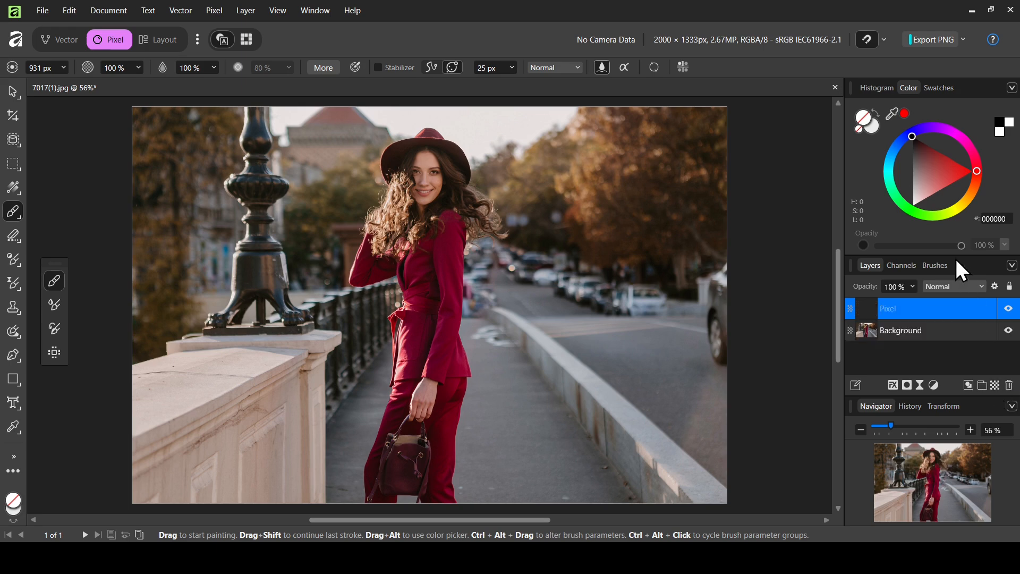
left_click(936, 267)
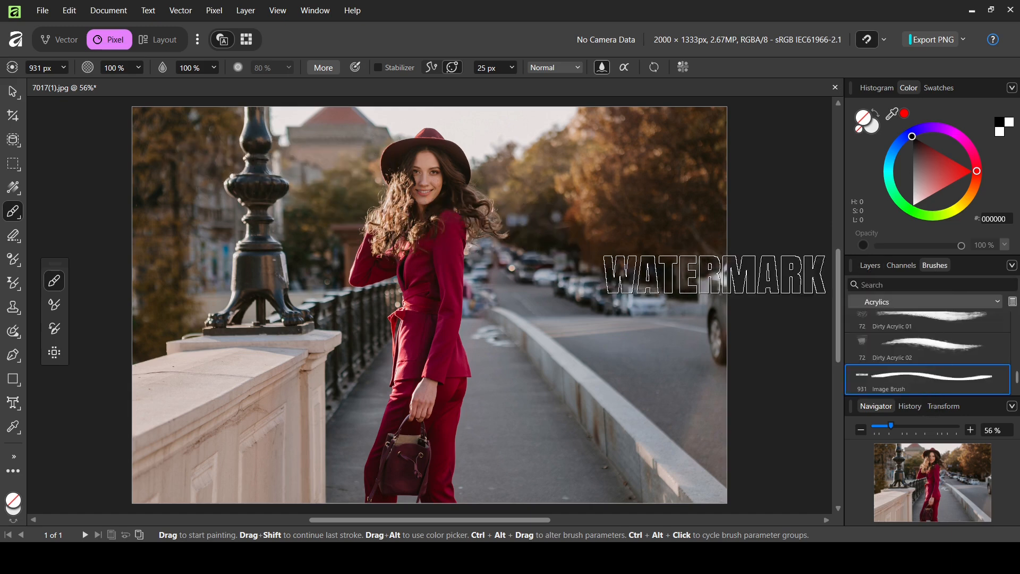
left_click(865, 271)
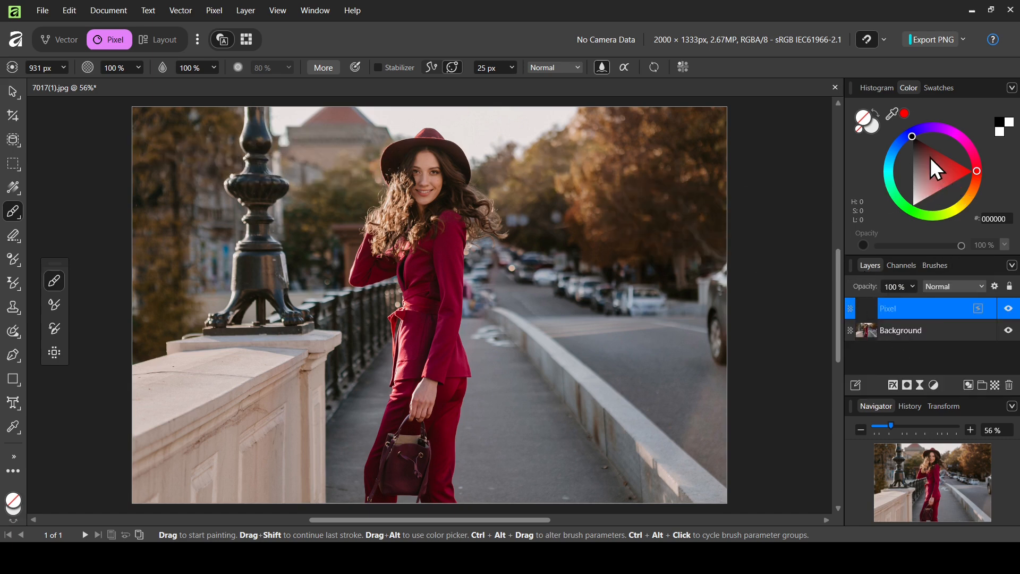
Step: Set the colour to white and stamp a large WATERMARK at top-left, undoing the extra stamps
left_click_drag(928, 159, 905, 200)
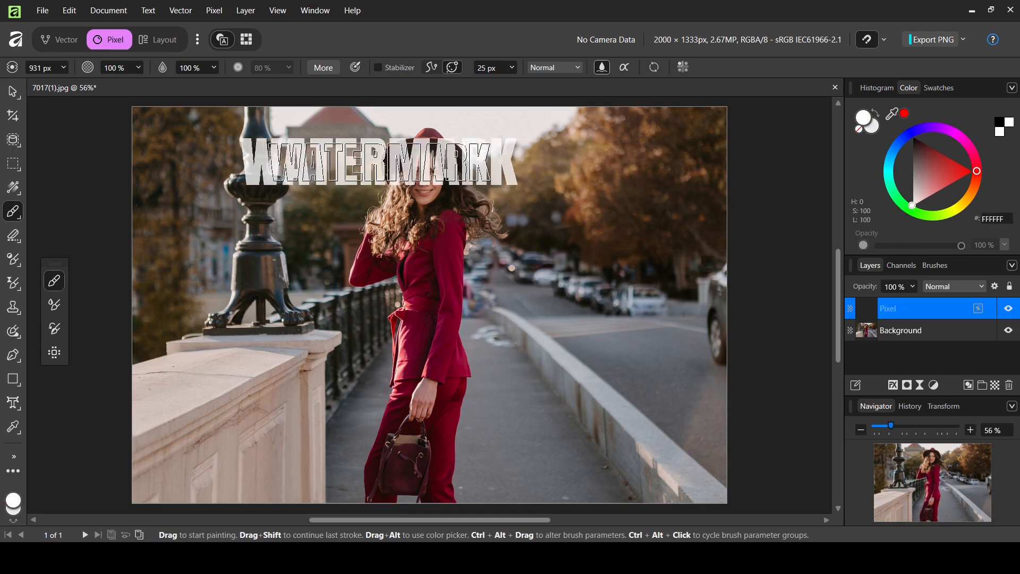
left_click(302, 170)
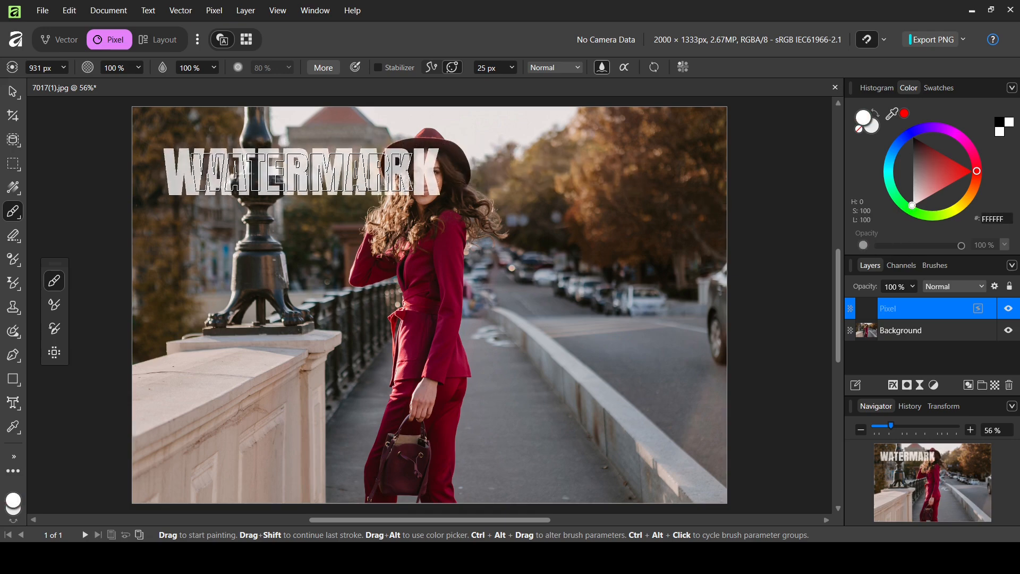
left_click(297, 298)
left_click(430, 380)
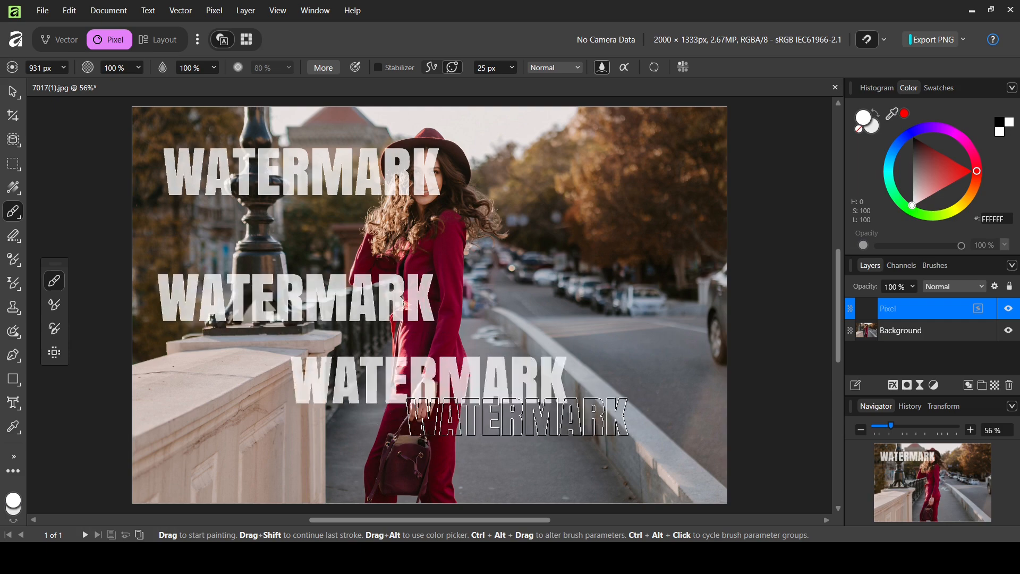
left_click(534, 417)
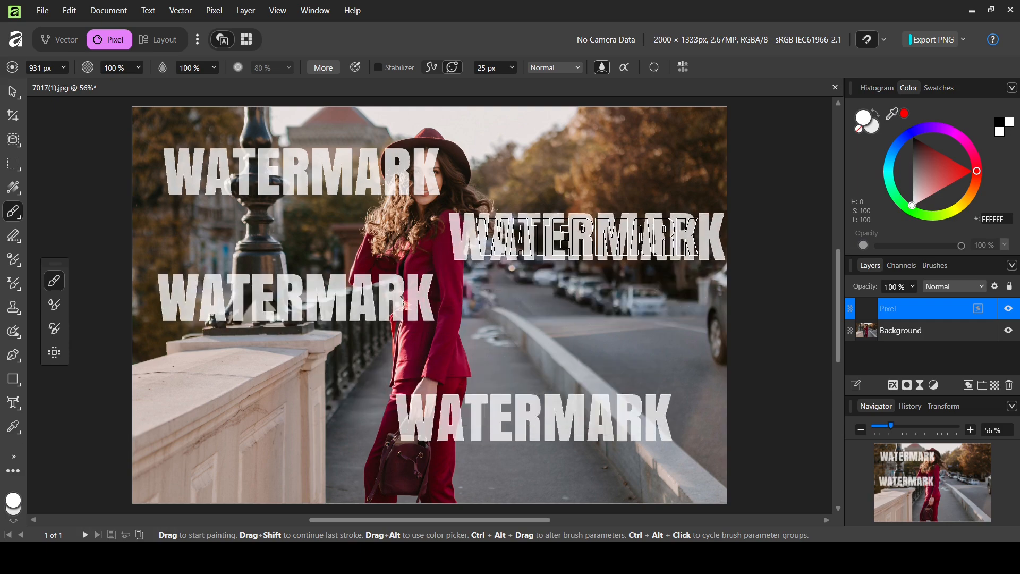
left_click(582, 237)
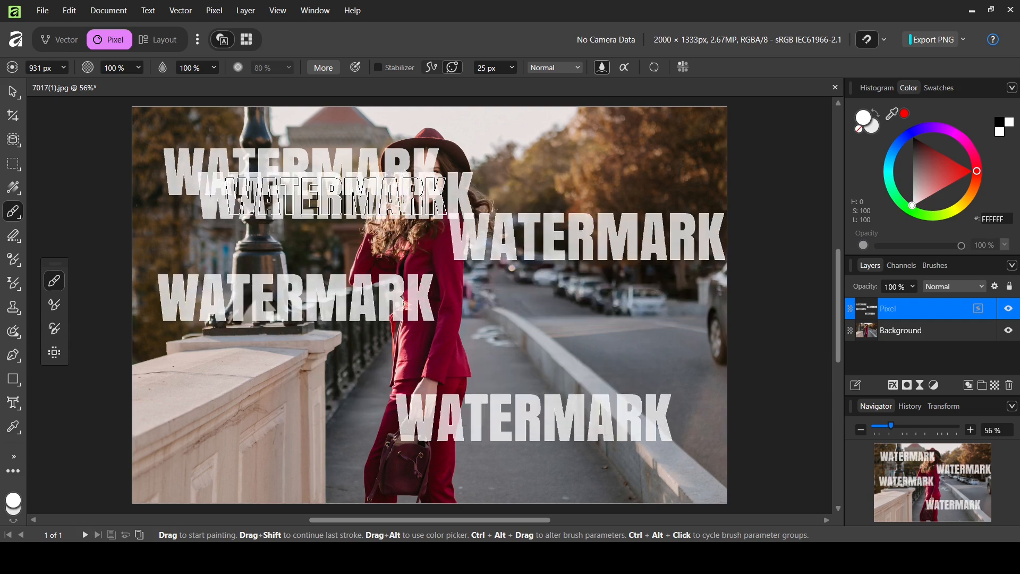
key("ctrl+z")
key("ctrl+z")
key("ctrl+z")
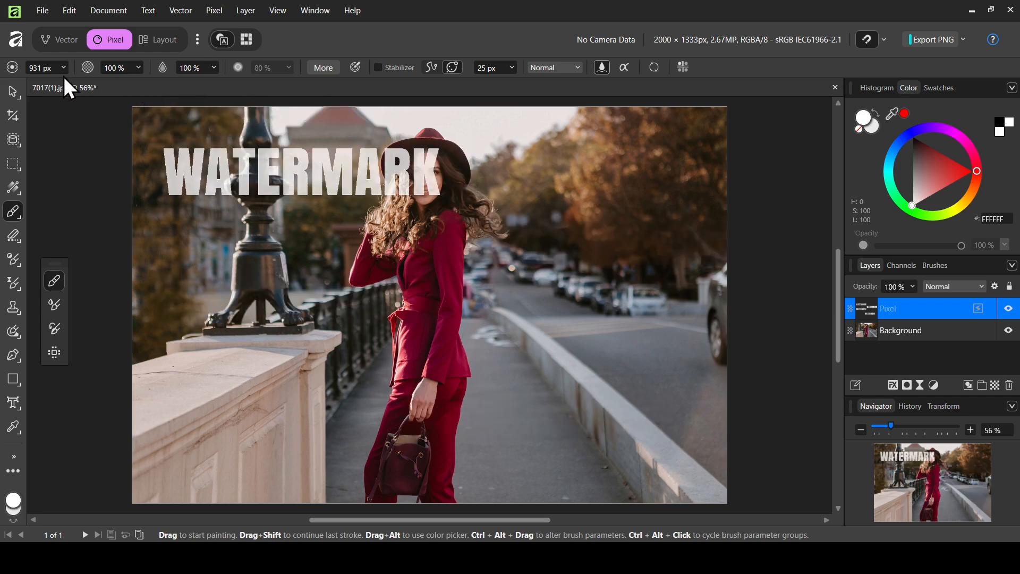
Step: Set the brush width to 600 px and stamp a smaller WATERMARK over the left railing
left_click(46, 67)
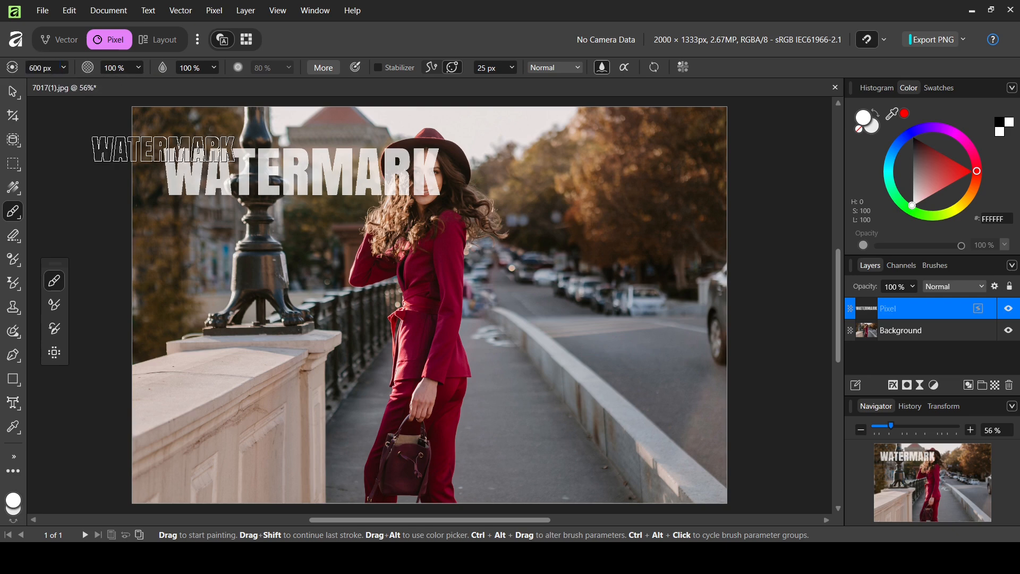
left_click(328, 313)
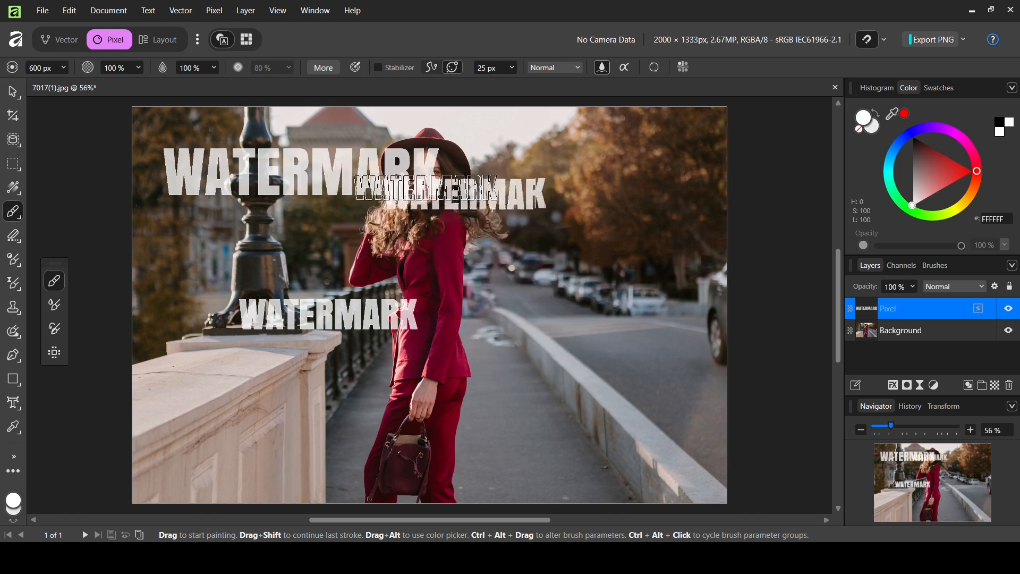
left_click(471, 233)
key("ctrl+z")
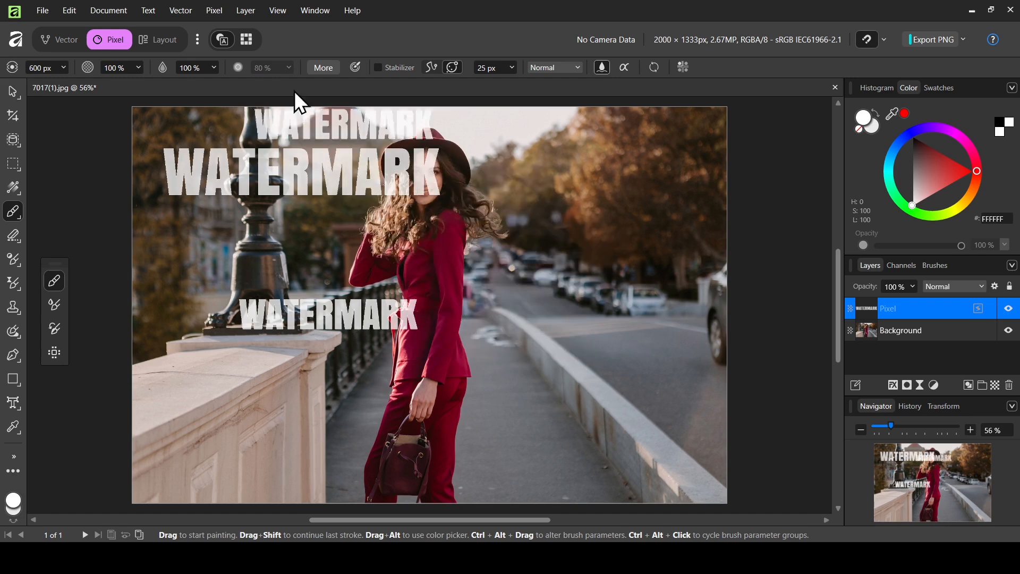
left_click(631, 248)
key("ctrl+z")
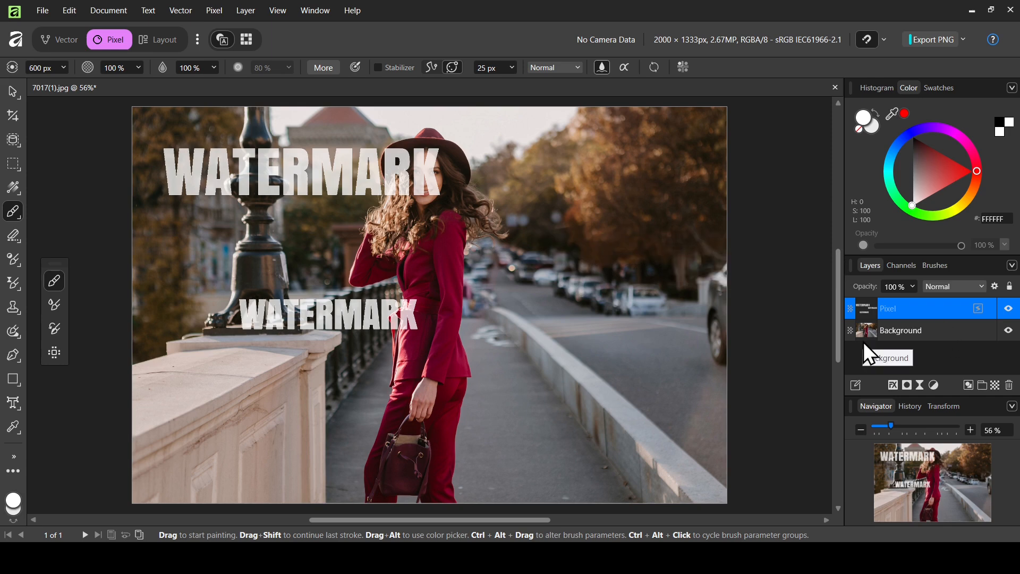
Step: Duplicate the watermark layer twice, then delete both duplicates
key("ctrl+j")
key("ctrl+j")
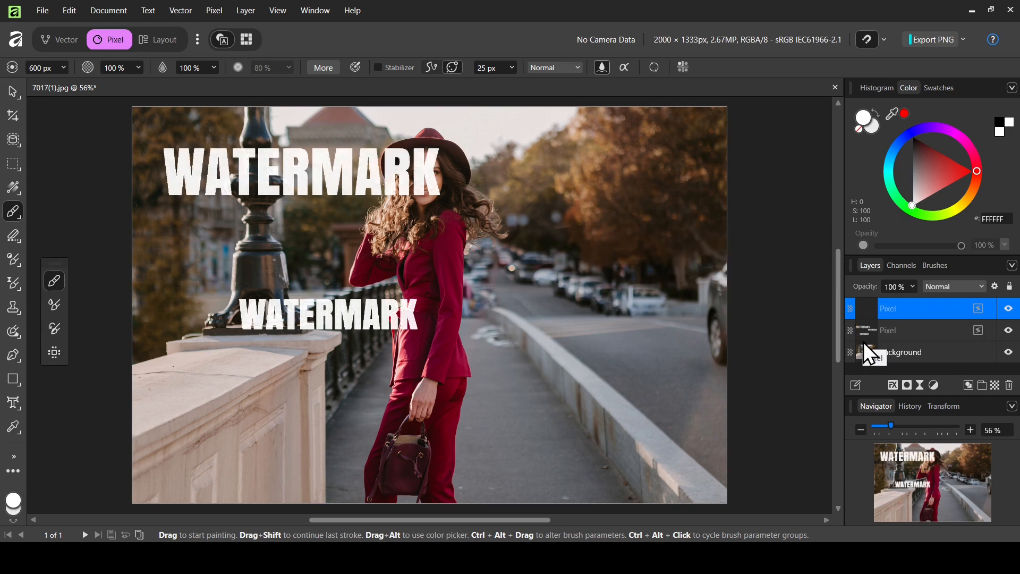
key("ctrl+j")
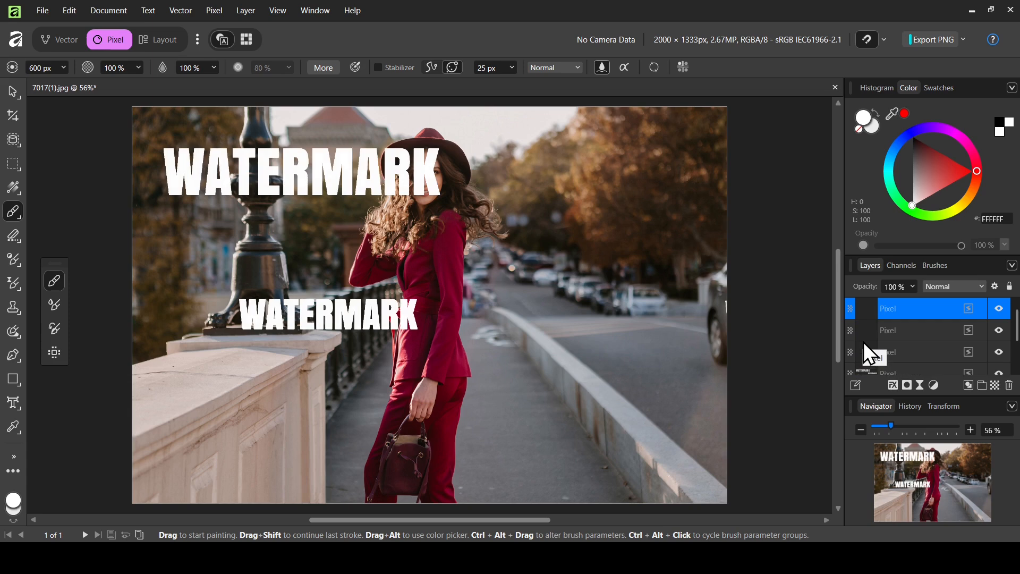
left_click(1009, 385)
left_click(1009, 385)
left_click(1010, 386)
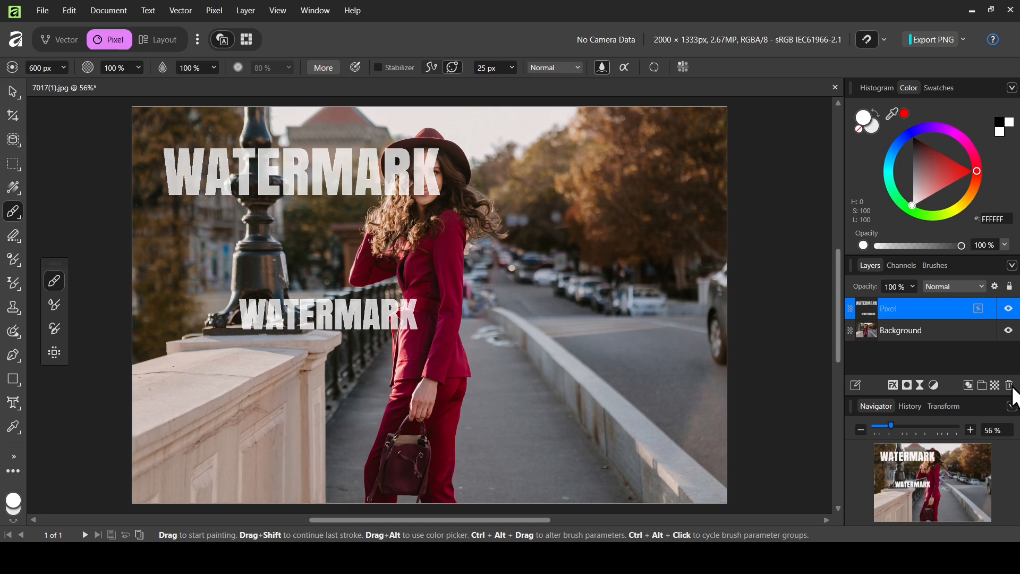
Step: Set the WATERMARK brush size to 828.3 px in the full brush settings
left_click(325, 67)
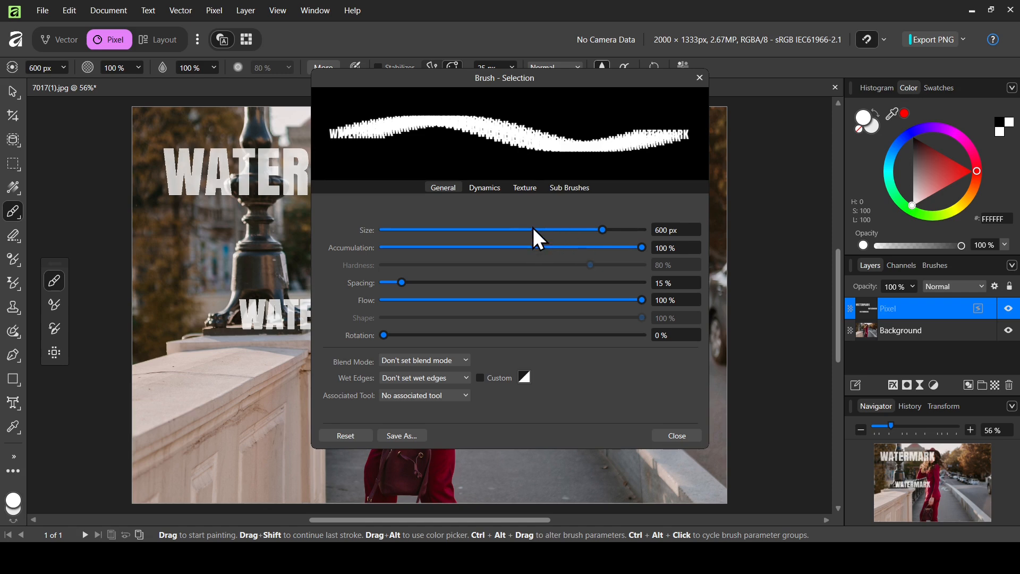
mouse_move(533, 230)
left_mouse_down()
mouse_move(515, 231)
mouse_move(607, 235)
left_mouse_up()
left_click(698, 77)
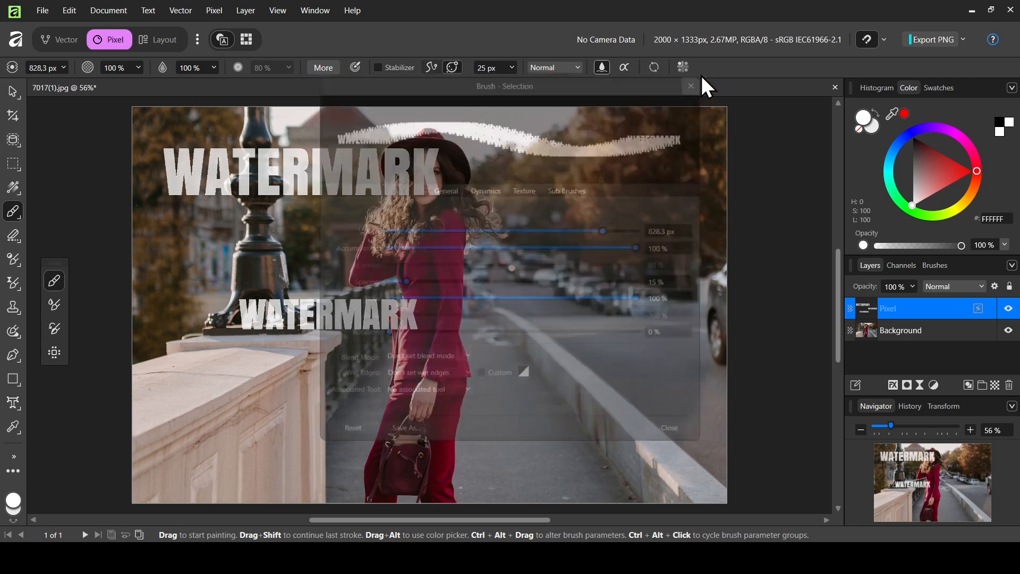
key("ctrl+j")
key("ctrl+j")
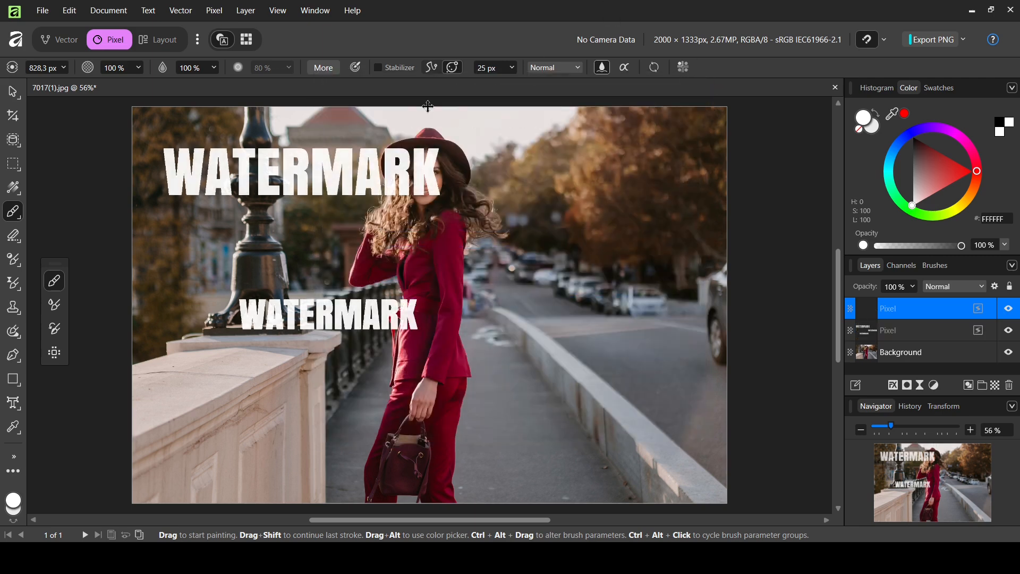
key("ctrl+j")
key("ctrl+z")
key("ctrl+z")
key("ctrl+z")
key("ctrl+z")
key("ctrl+z")
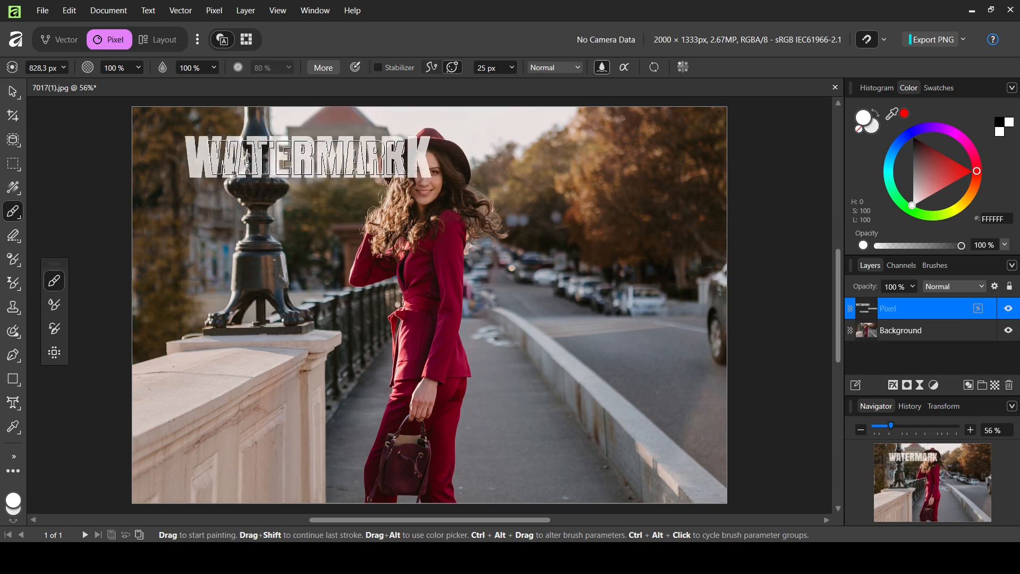
left_click(300, 170)
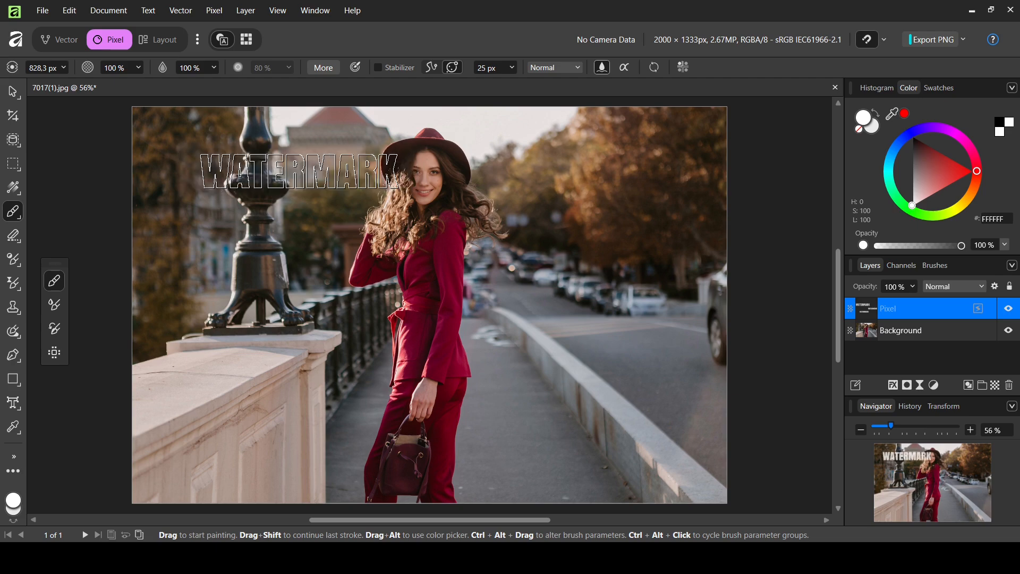
left_click(303, 300)
left_click(414, 428)
left_click(530, 233)
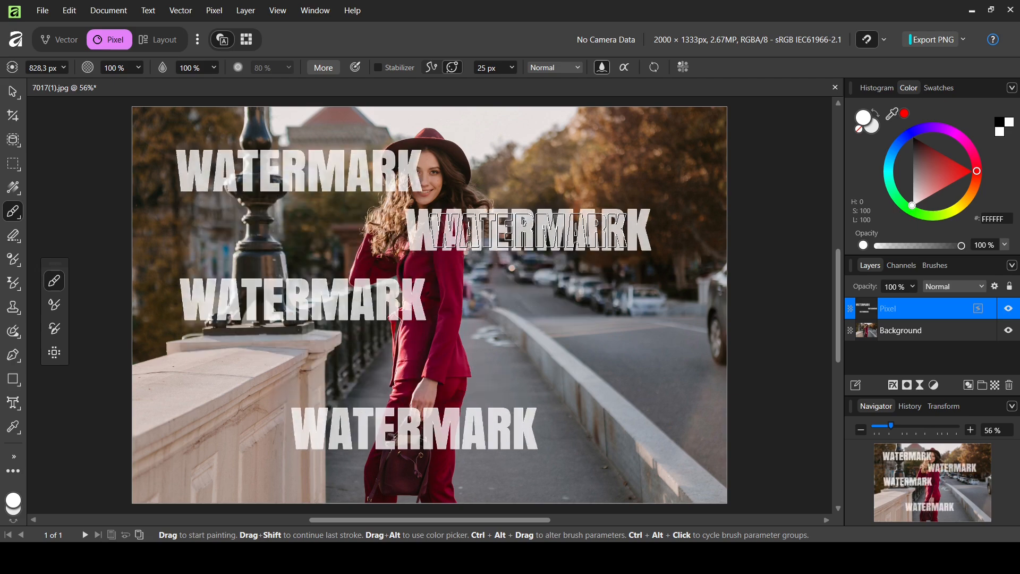
left_click(581, 340)
left_click(595, 154)
left_click(675, 471)
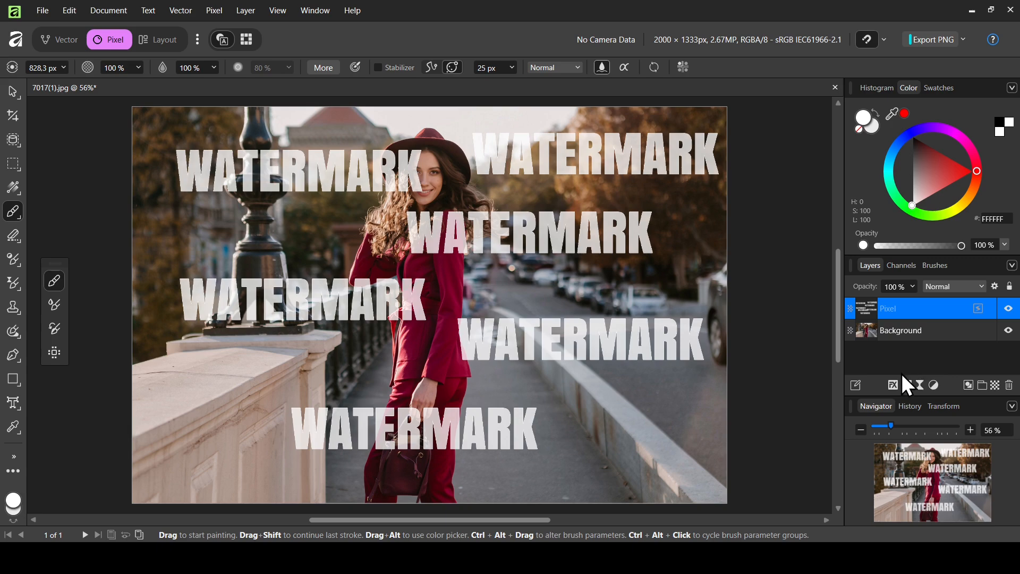
left_click(1006, 308)
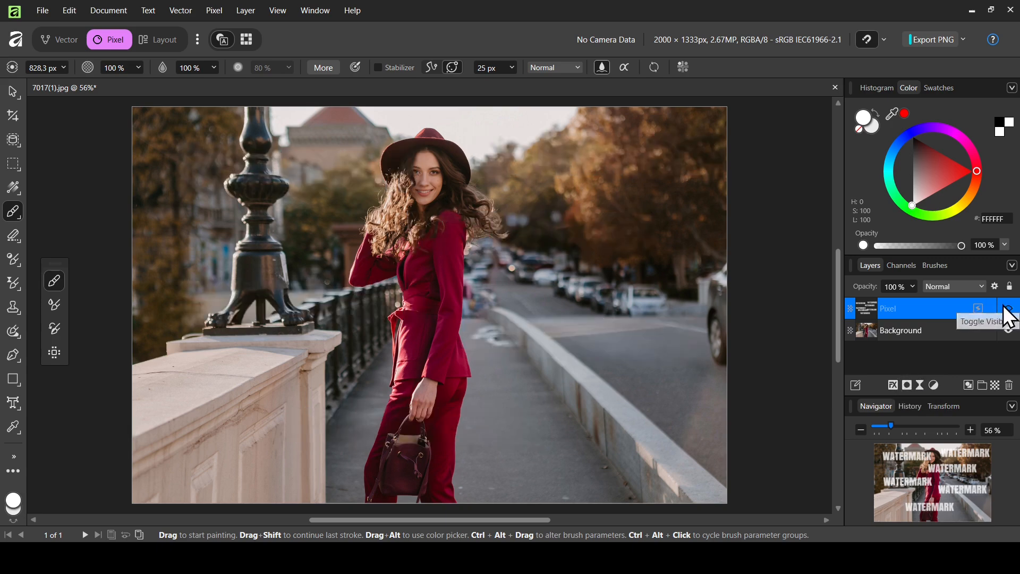
left_click(1006, 308)
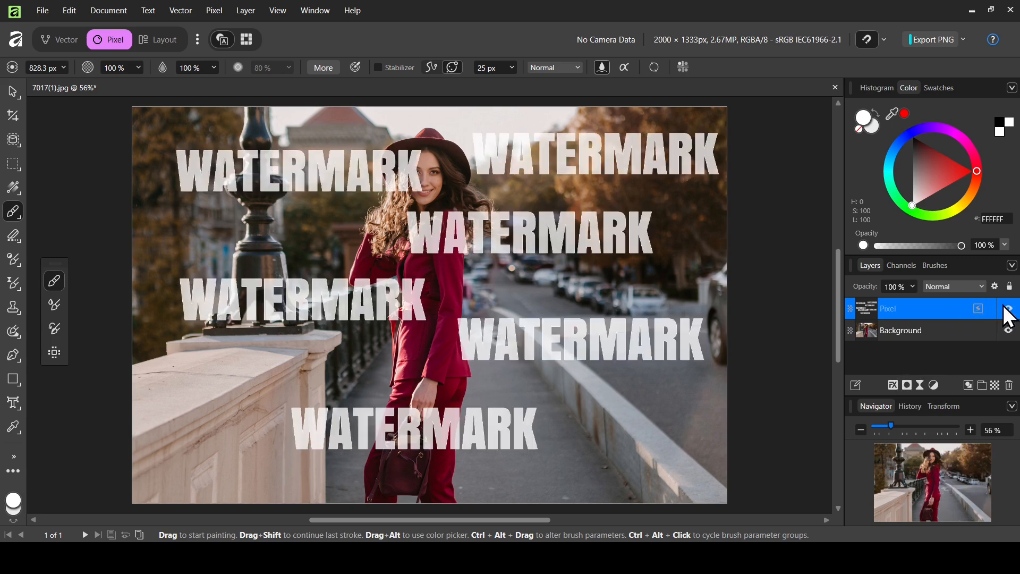
Step: Add a cyan (00E9FF) Color Overlay at 100% opacity to the watermark layer
left_click(893, 386)
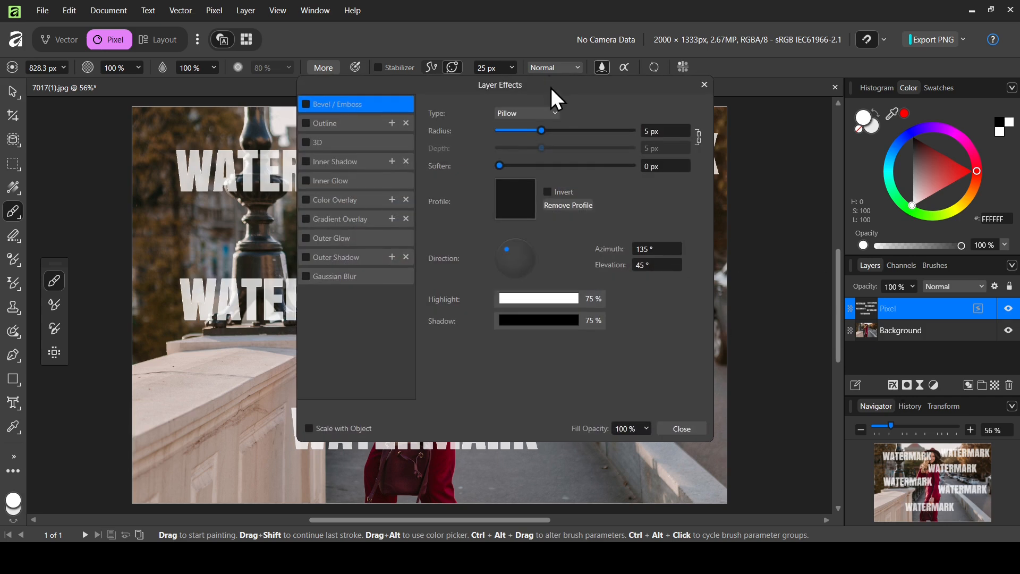
left_click_drag(551, 88, 836, 91)
left_click(619, 206)
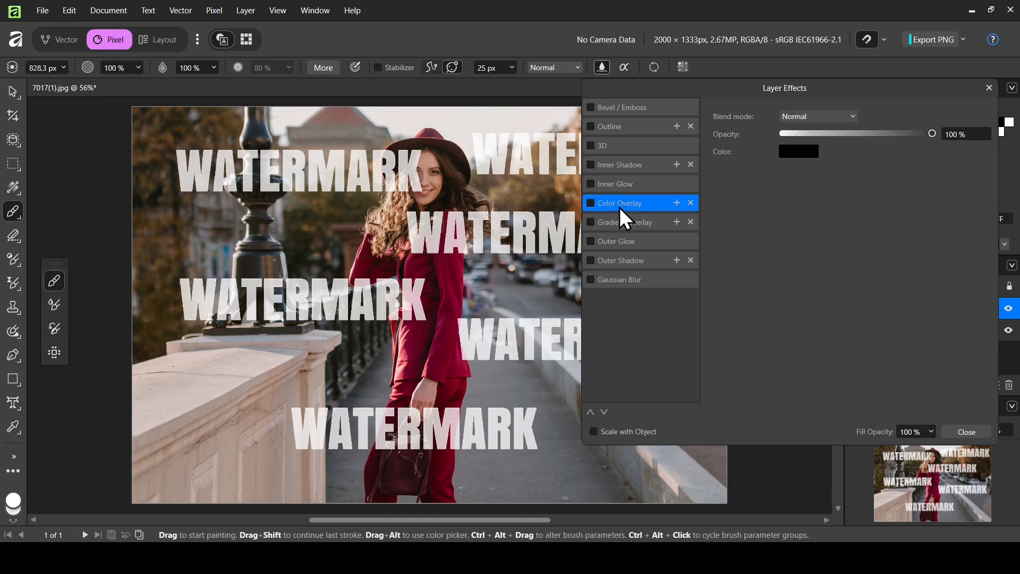
left_click(591, 203)
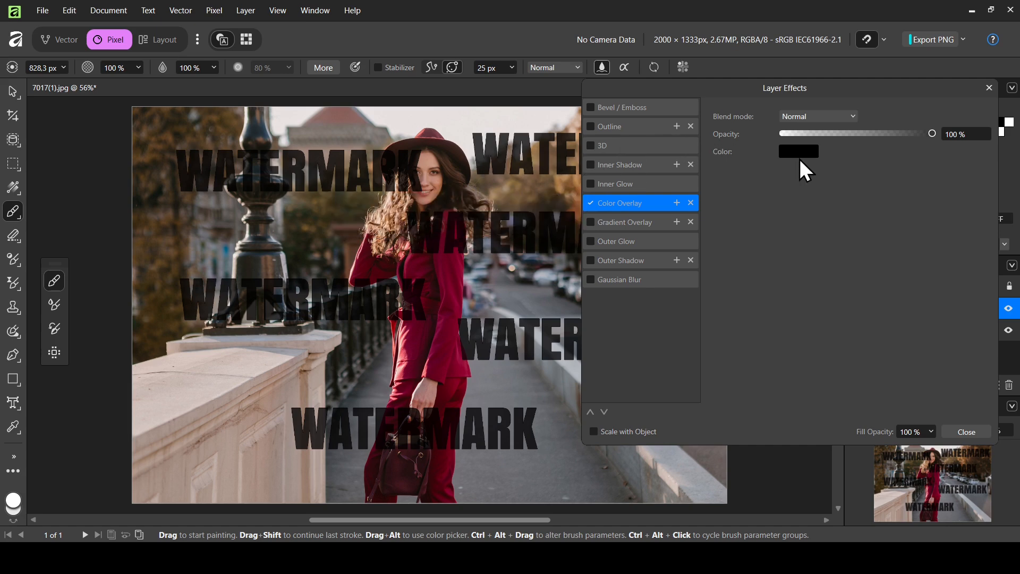
left_click(783, 146)
left_click_drag(808, 237, 890, 251)
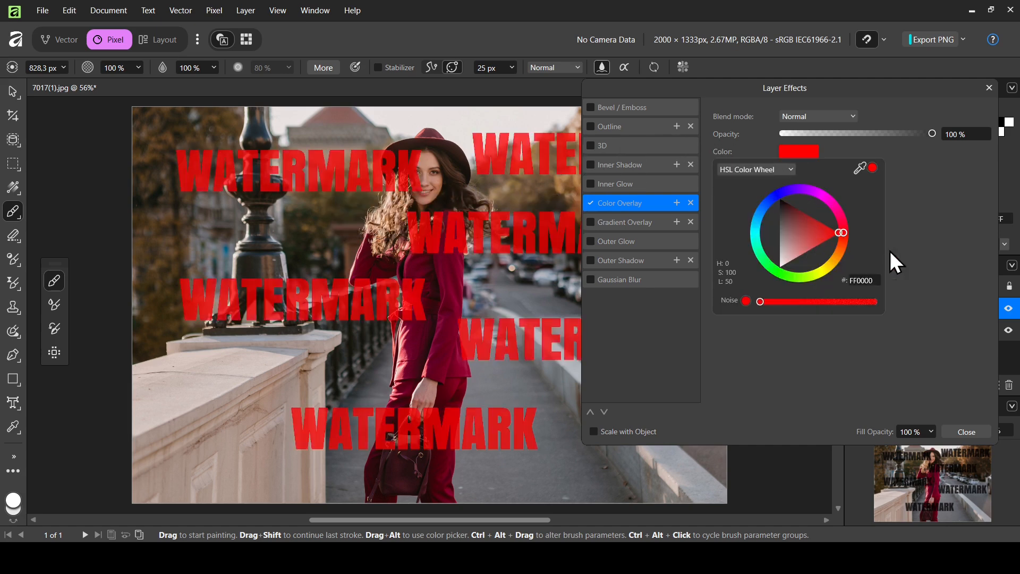
left_click_drag(824, 203, 755, 232)
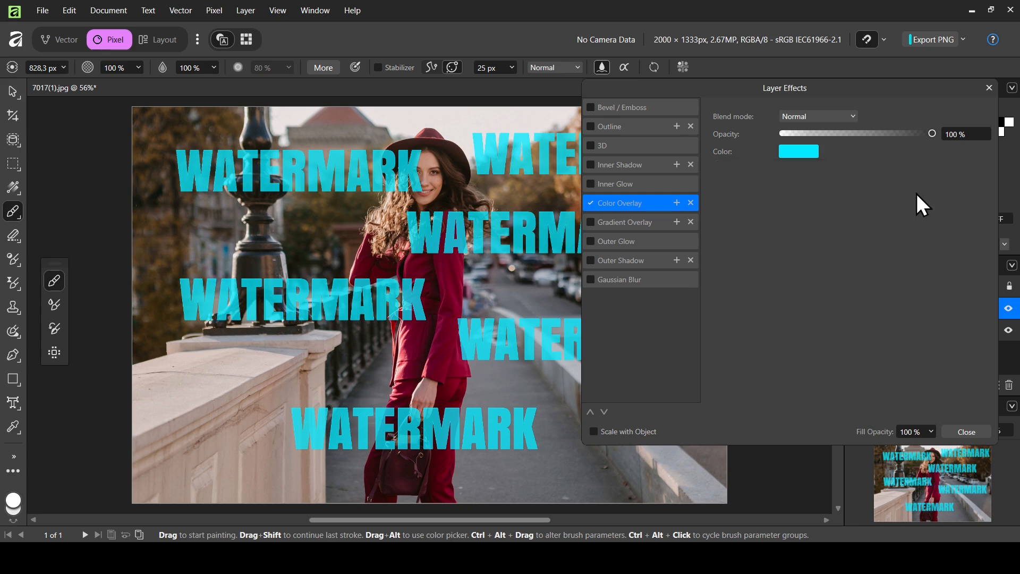
Step: Try Bevel/Emboss, 3D and Outline effects, remove them, and close Layer Effects
left_click(615, 102)
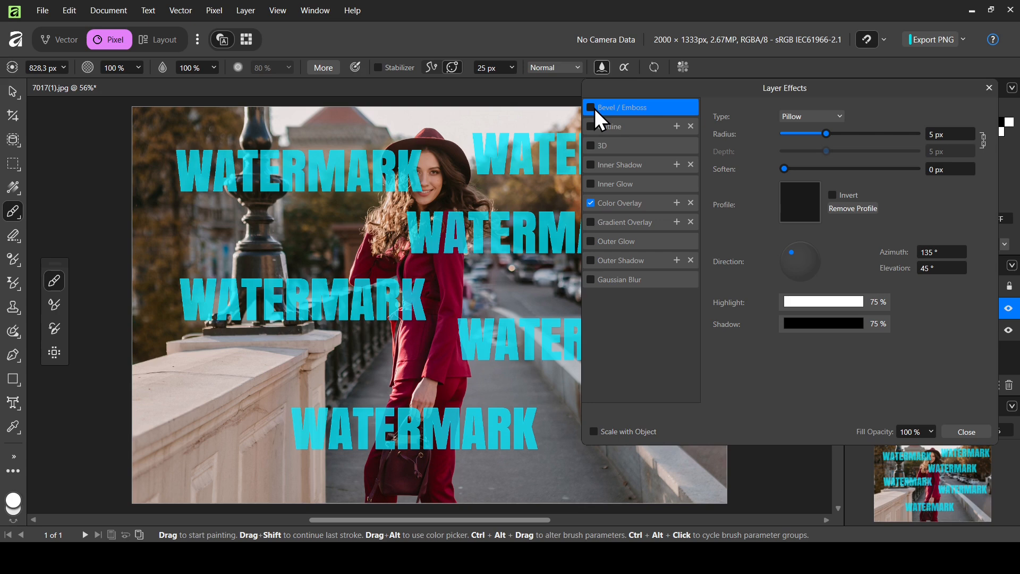
left_click(594, 108)
left_click(590, 108)
left_click(614, 147)
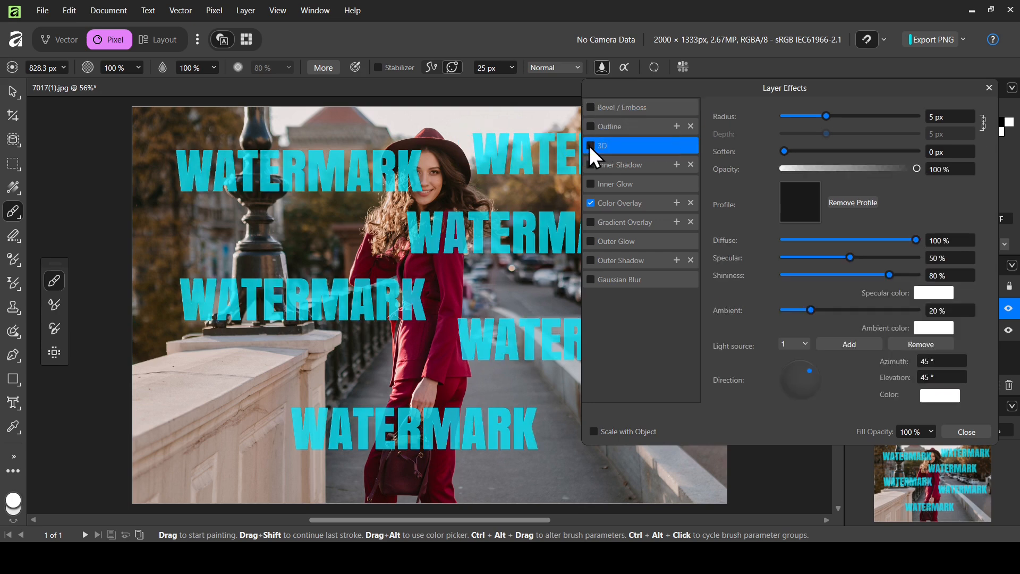
left_click(621, 127)
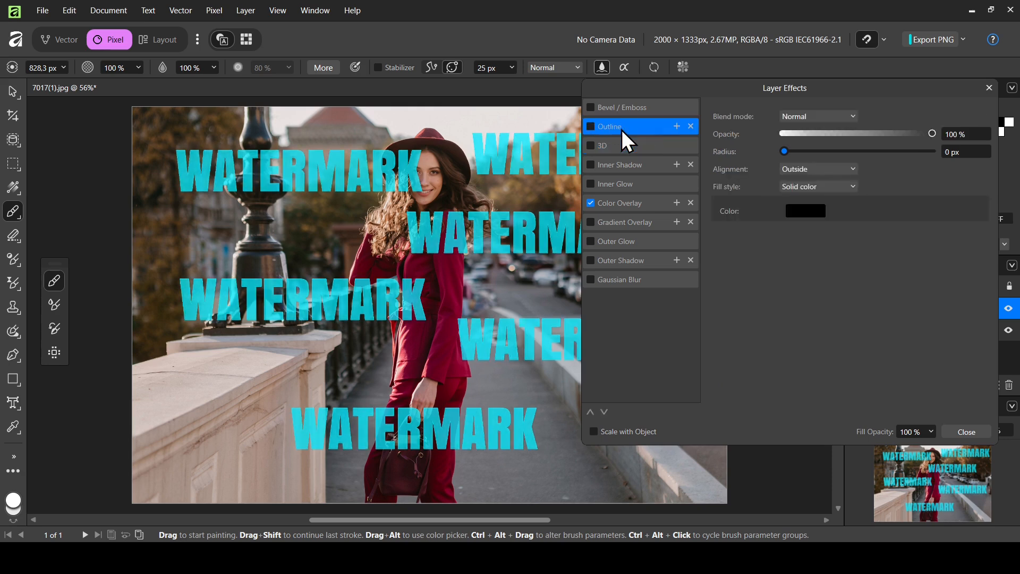
left_click_drag(800, 154, 725, 158)
left_click(590, 127)
left_click(985, 91)
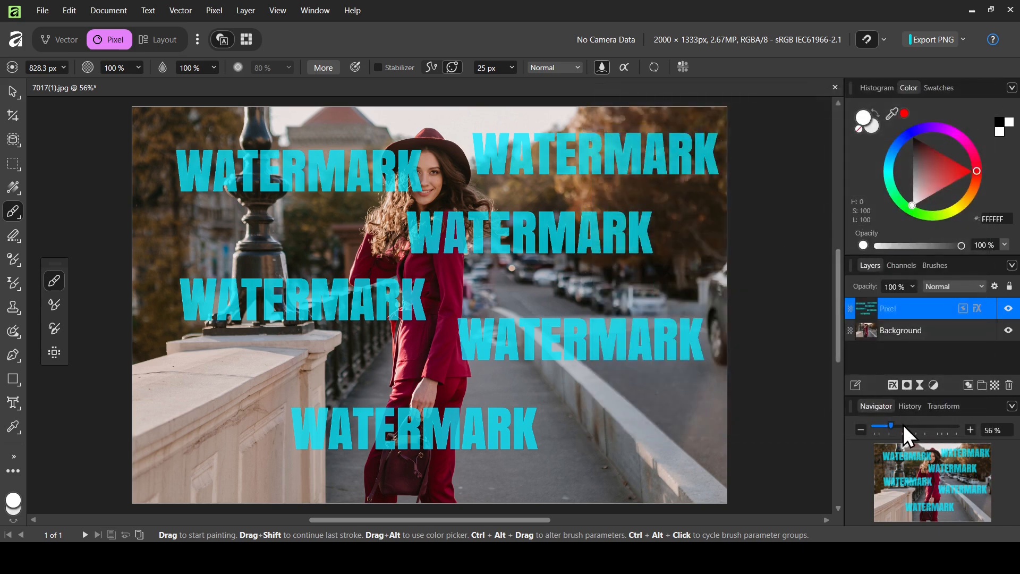
Step: Zoom in and test fading the watermark layer's opacity without keeping the change
left_click_drag(903, 424, 926, 428)
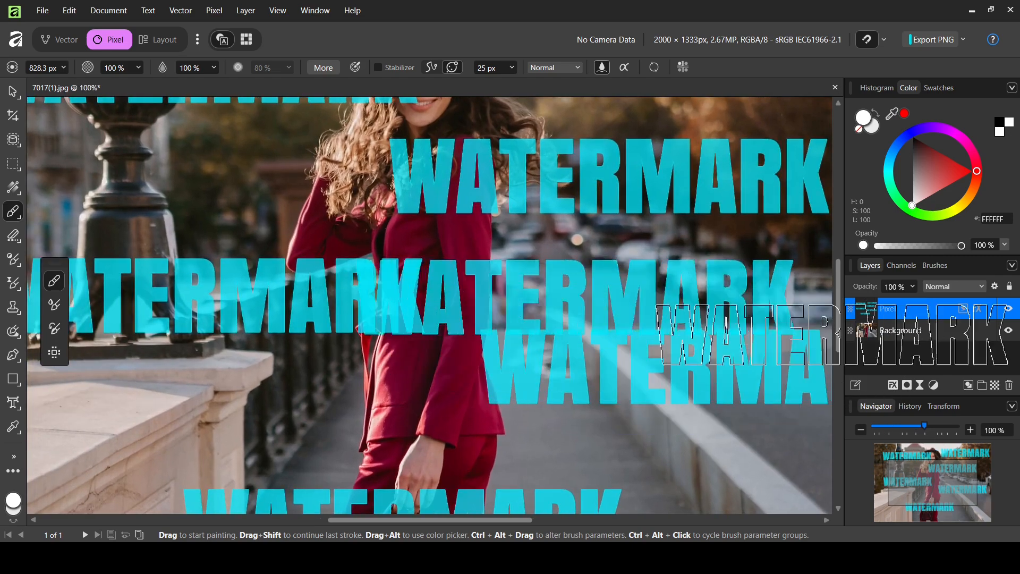
left_click(912, 287)
left_click_drag(888, 304, 932, 299)
left_click(940, 316)
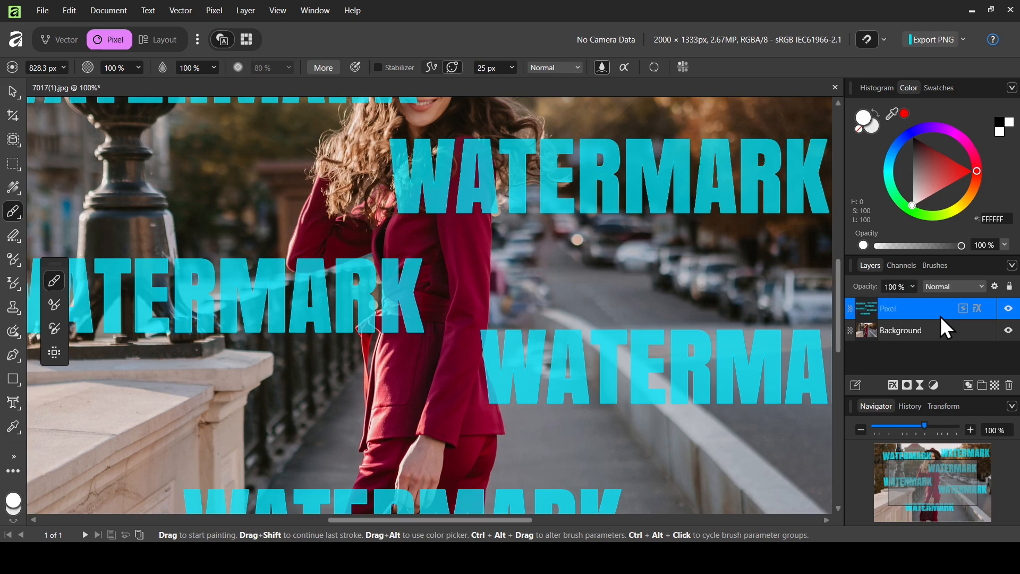
Step: Duplicate the cyan watermark layer so the stamps look solid, then zoom out
key("ctrl+j")
key("ctrl+j")
key("ctrl+j")
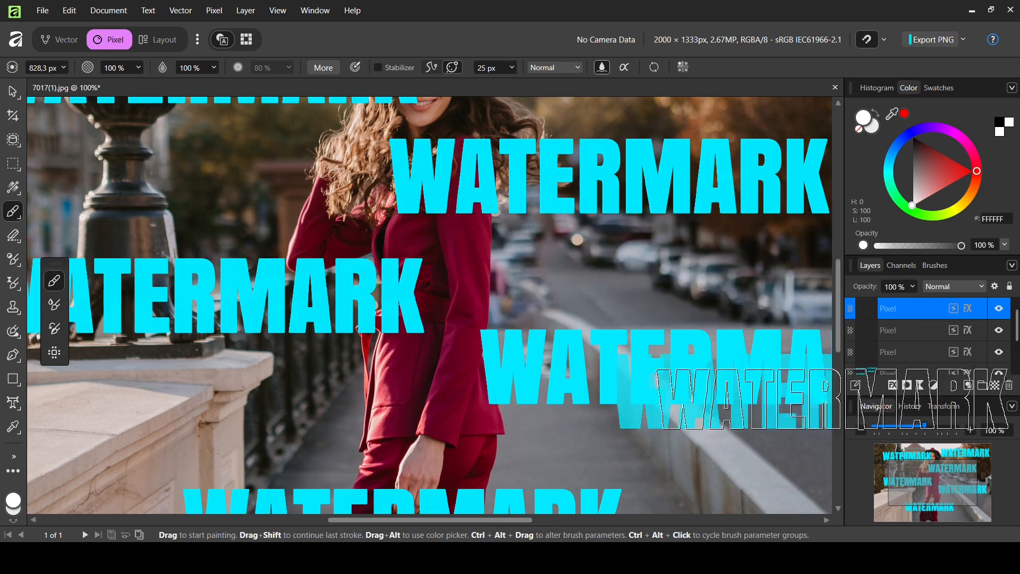
left_click(901, 429)
left_click_drag(901, 429, 888, 429)
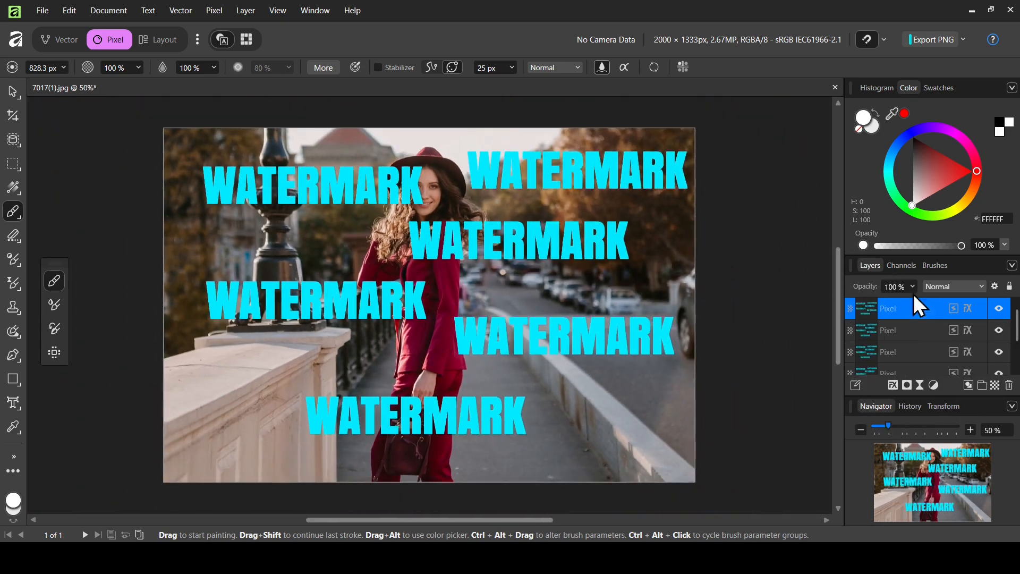
left_click(943, 266)
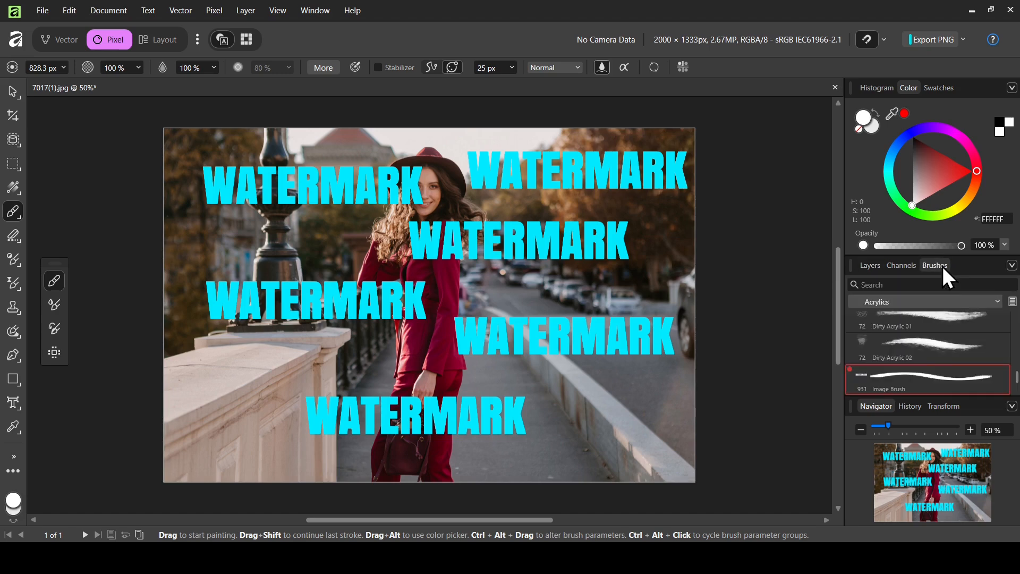
Step: Delete the custom WATERMARK Image Brush from the Acrylics brushes
right_click(903, 377)
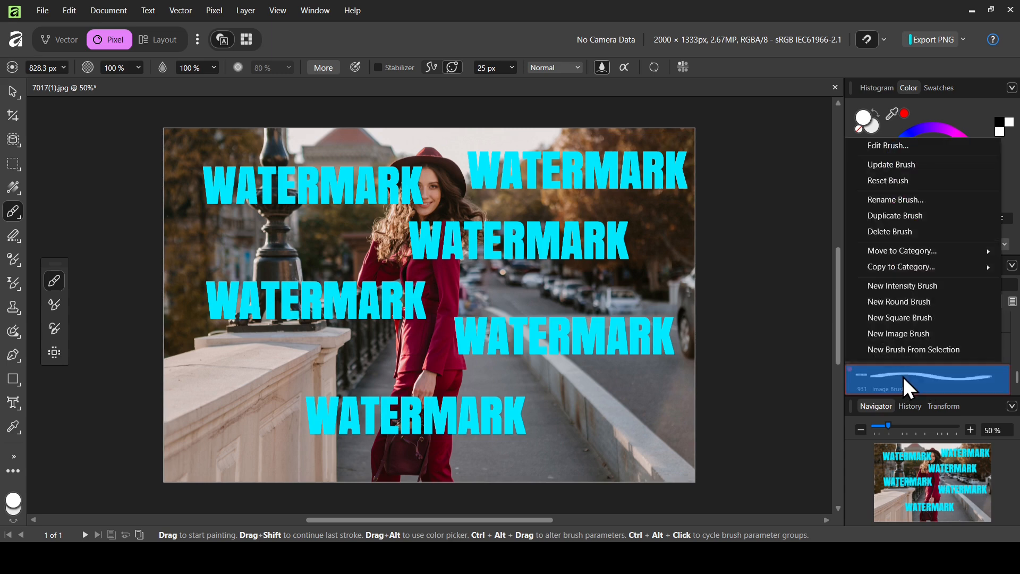
left_click(904, 231)
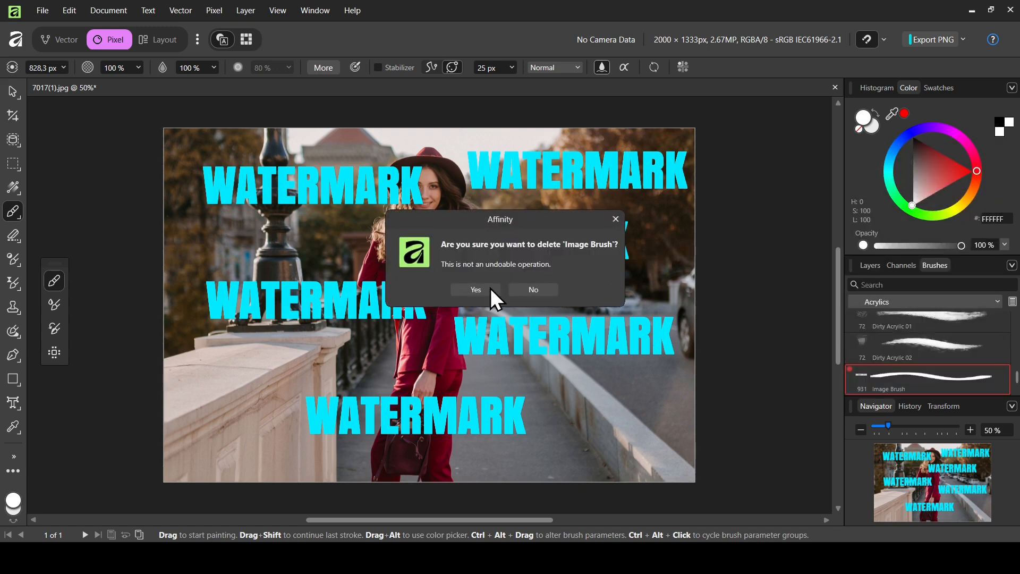
left_click(490, 289)
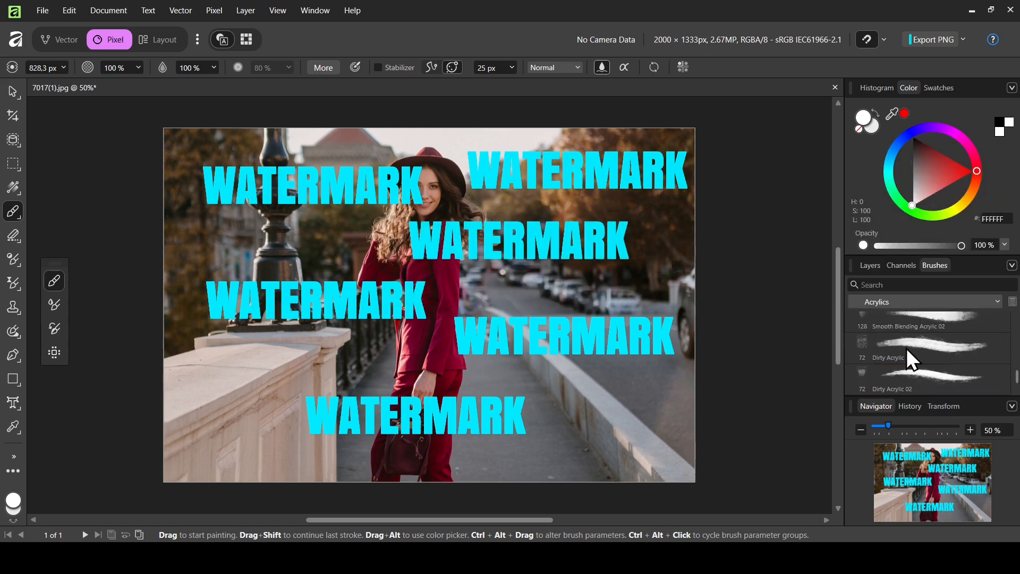
Step: Paint and undo a test stroke with Dirty Acrylic 01, then show the layers
left_click(906, 348)
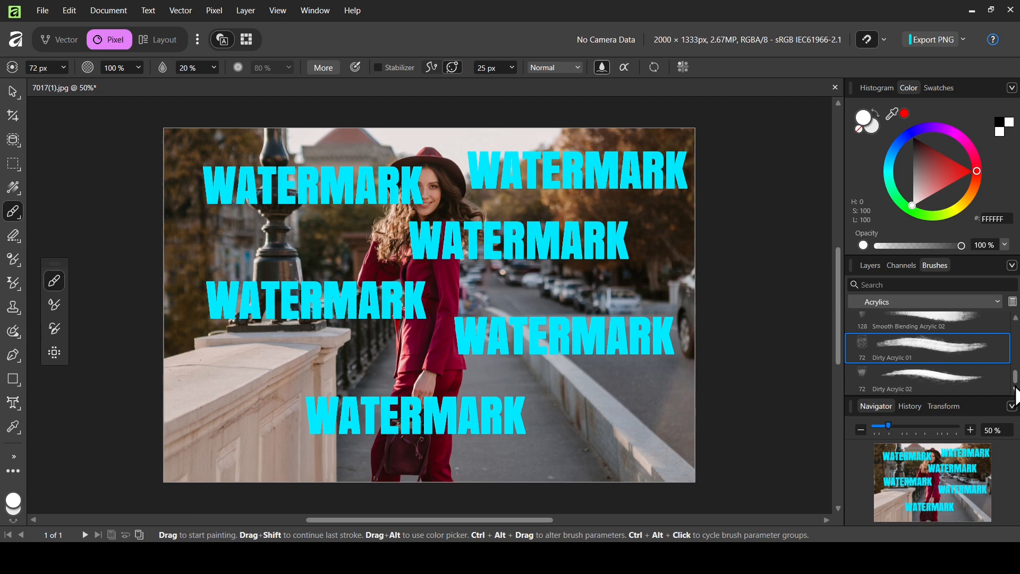
mouse_move(503, 295)
left_mouse_down()
mouse_move(563, 282)
mouse_move(627, 307)
left_mouse_up()
key("ctrl+z")
left_click(878, 267)
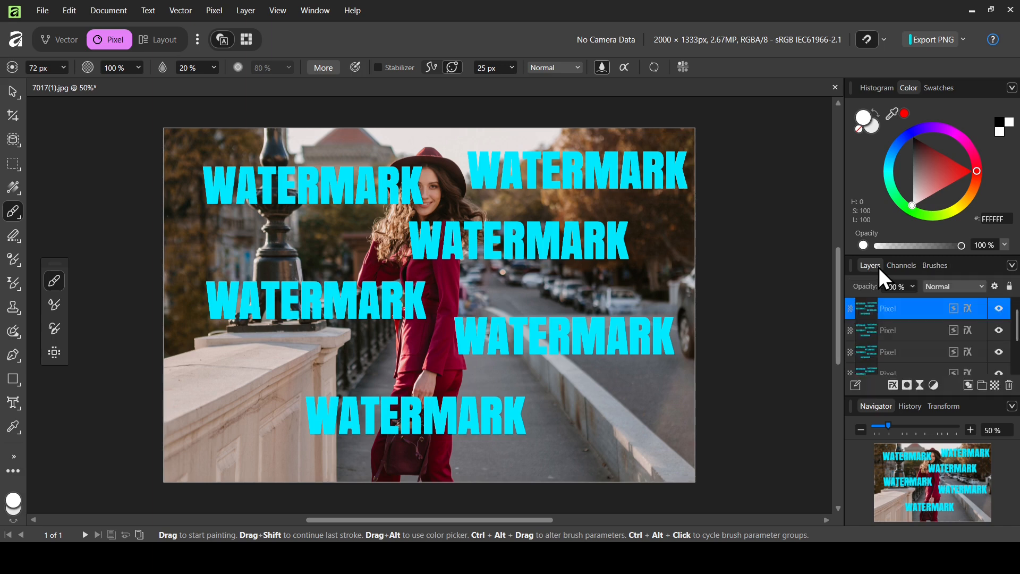